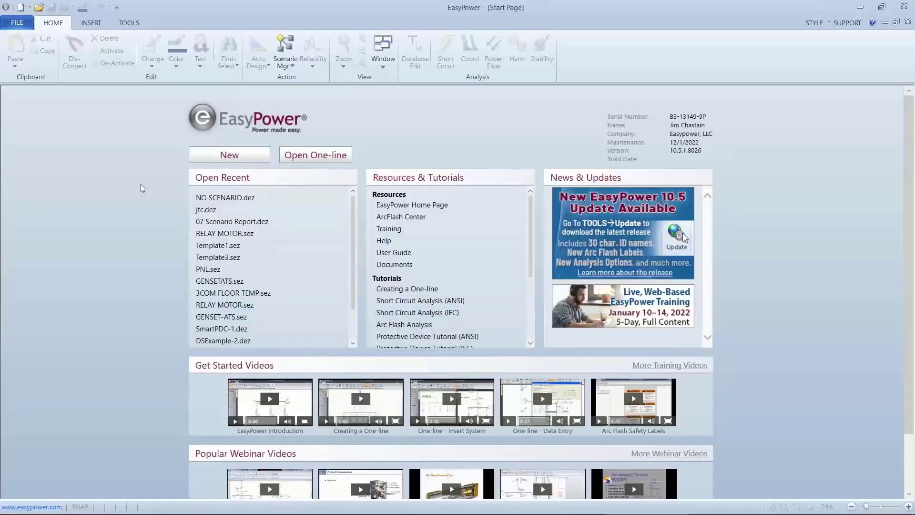
- Start a blank one-line with utility UTIL-1 and transformer TX-1 on a 13.8 kV bus
{"action": "left_click", "coordinate": [253, 161]}
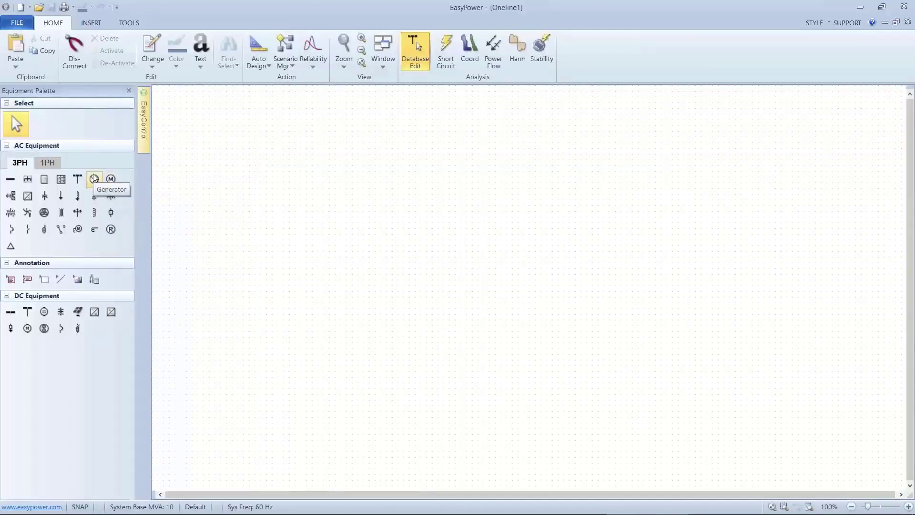
{"action": "left_click", "coordinate": [78, 177]}
{"action": "left_click", "coordinate": [312, 191]}
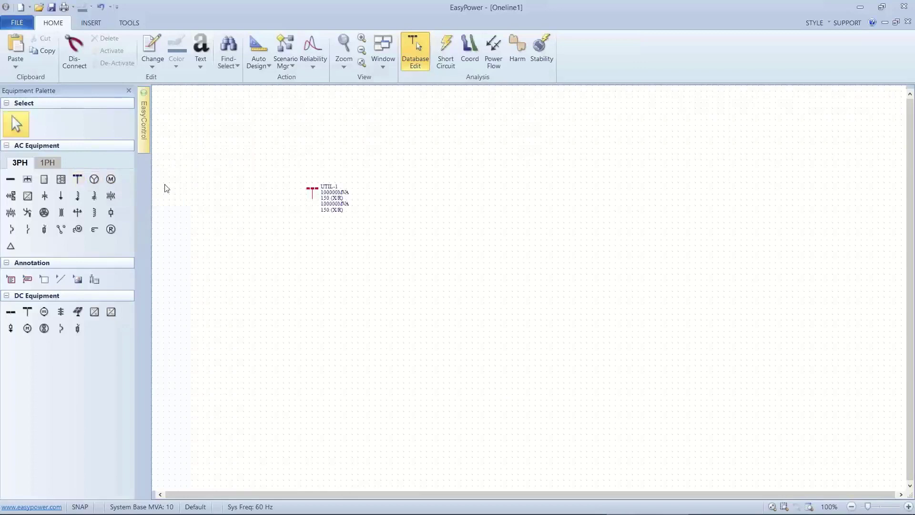
{"action": "left_click", "coordinate": [109, 199]}
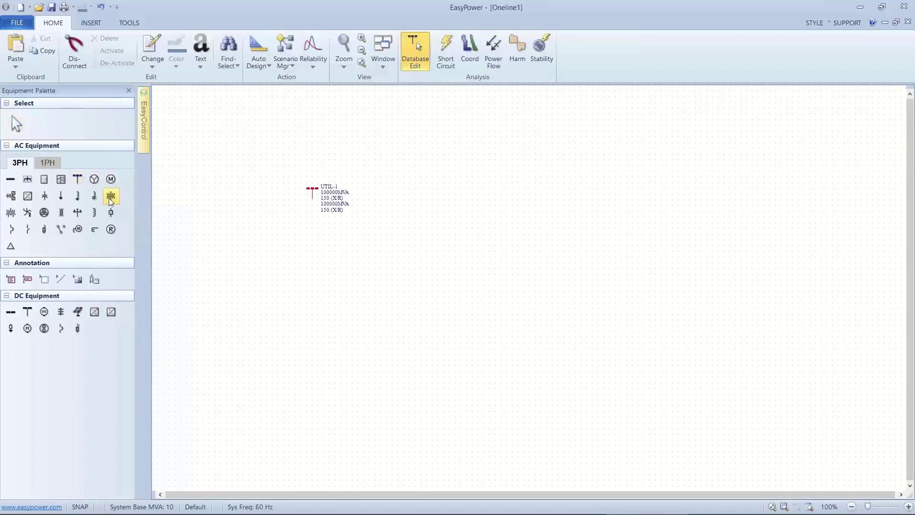
{"action": "left_click", "coordinate": [311, 202]}
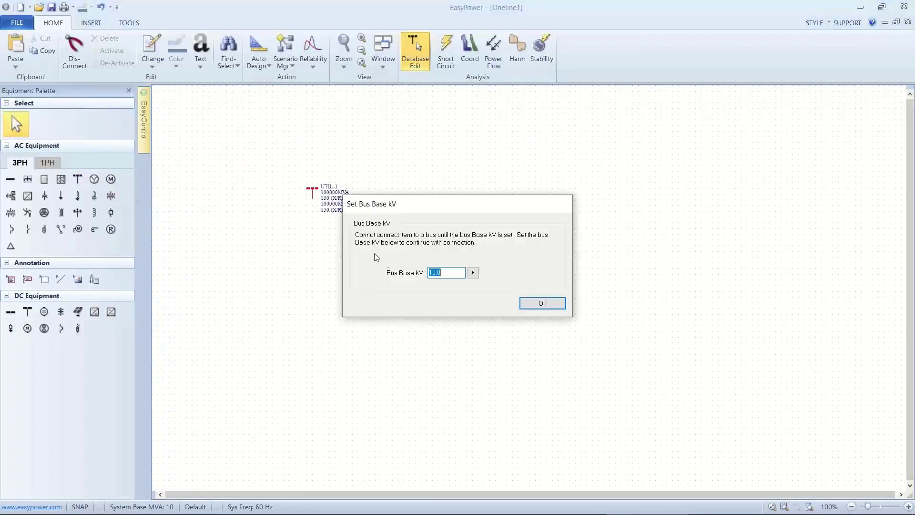
{"action": "left_click", "coordinate": [538, 303]}
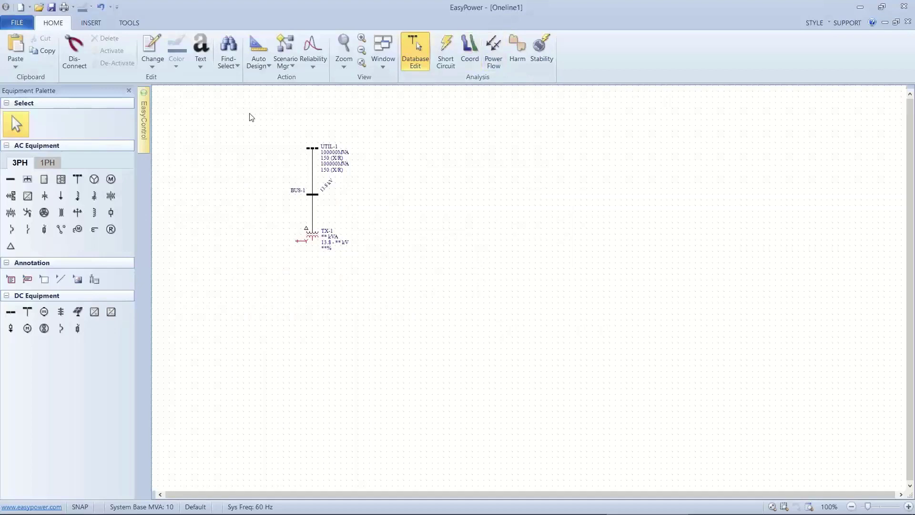
{"action": "left_click", "coordinate": [25, 25]}
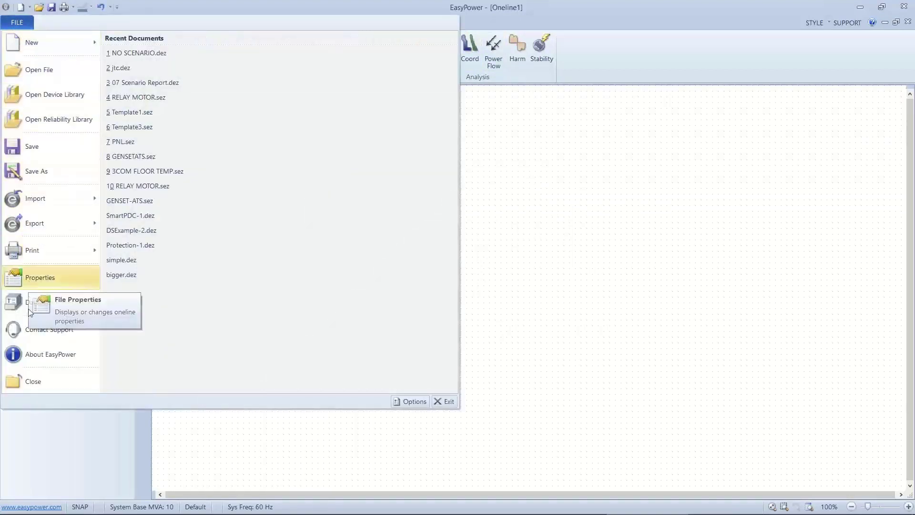
- Close the new one-line, saving it as jtc.dez over the existing file
{"action": "left_click", "coordinate": [25, 377]}
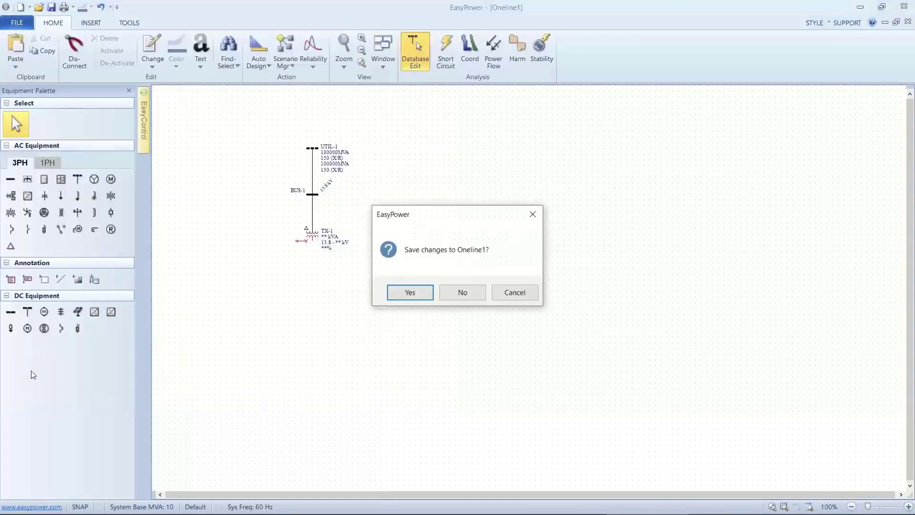
{"action": "left_click", "coordinate": [410, 294]}
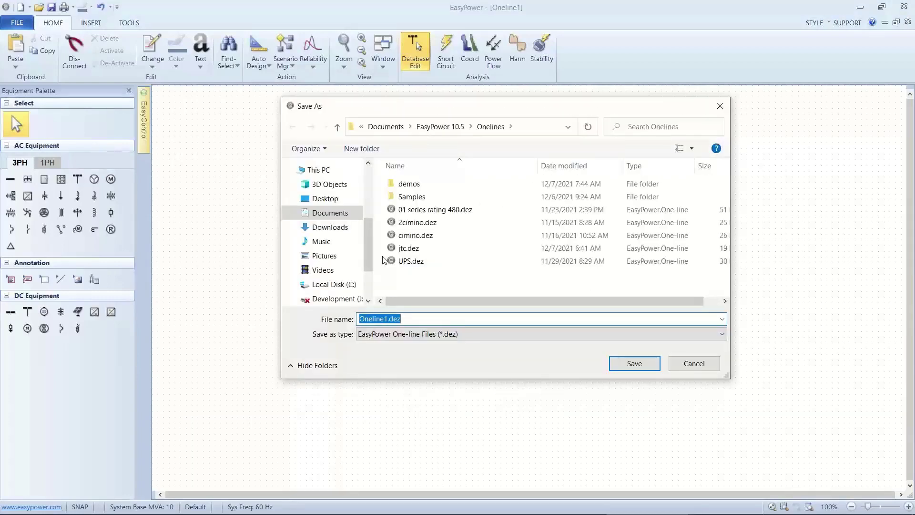
{"action": "type", "text": "jtc"}
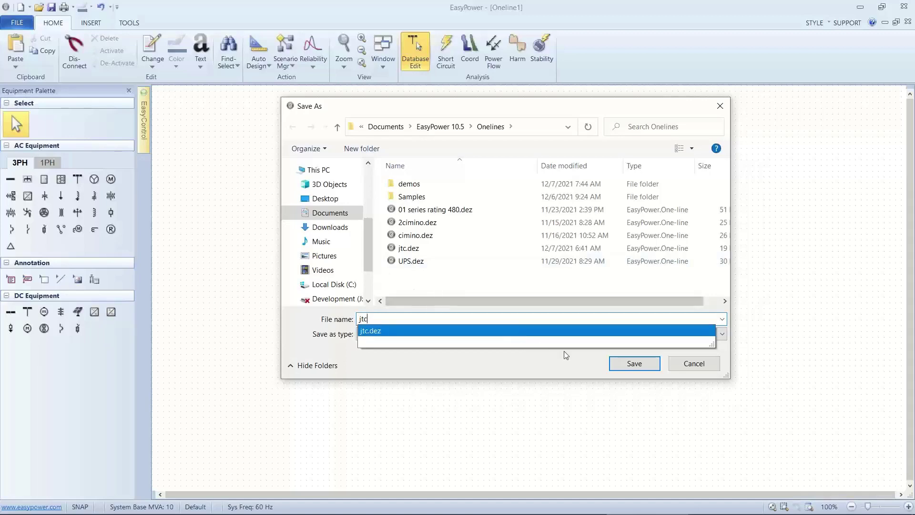
{"action": "left_click", "coordinate": [631, 369]}
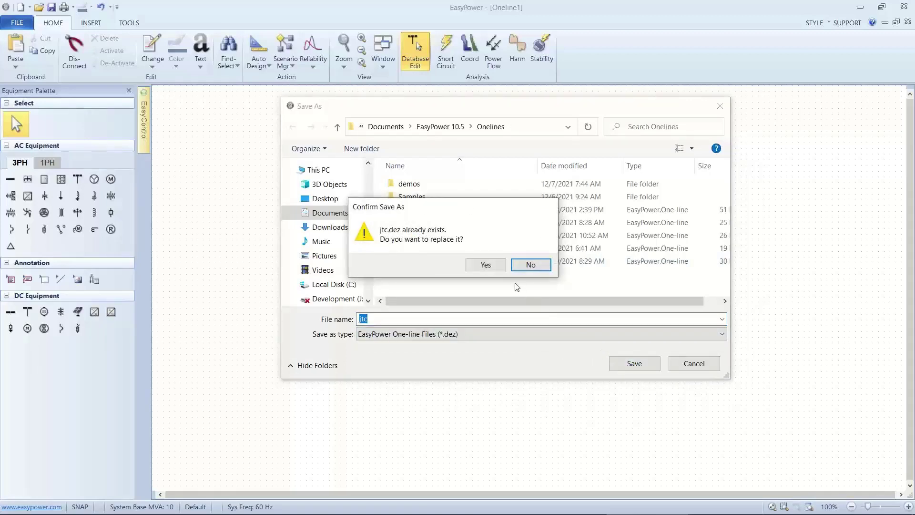
{"action": "left_click", "coordinate": [486, 265]}
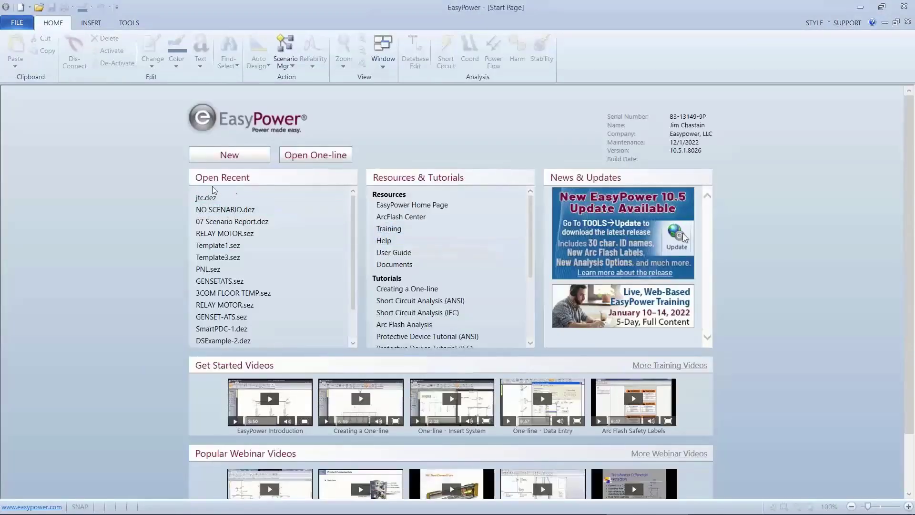
- Reopen and close jtc.dez, then open NO SCENARIO.dez from the recent files
{"action": "left_click", "coordinate": [209, 197]}
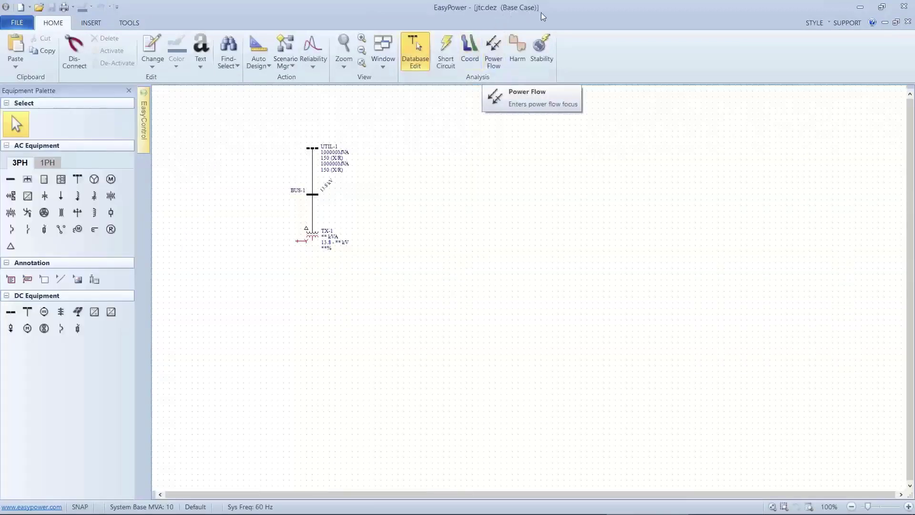
{"action": "left_click", "coordinate": [16, 22]}
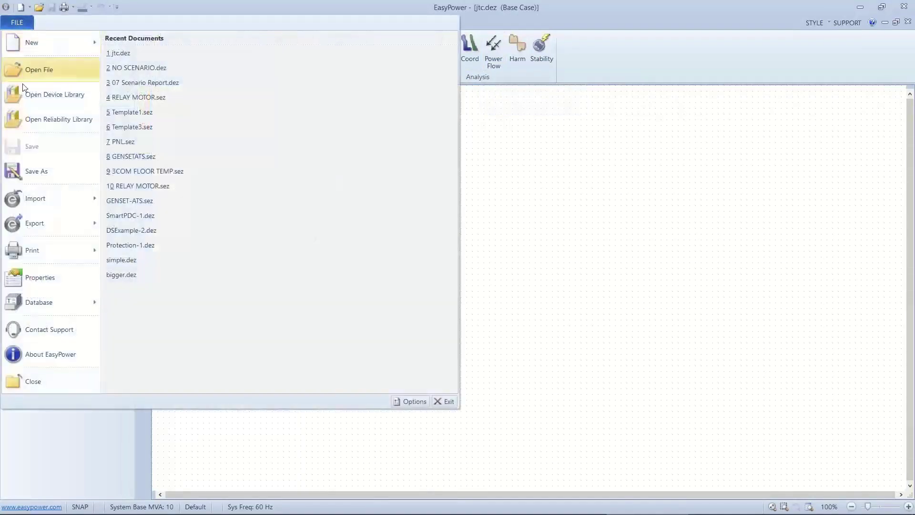
{"action": "left_click", "coordinate": [33, 379]}
{"action": "left_click", "coordinate": [210, 210]}
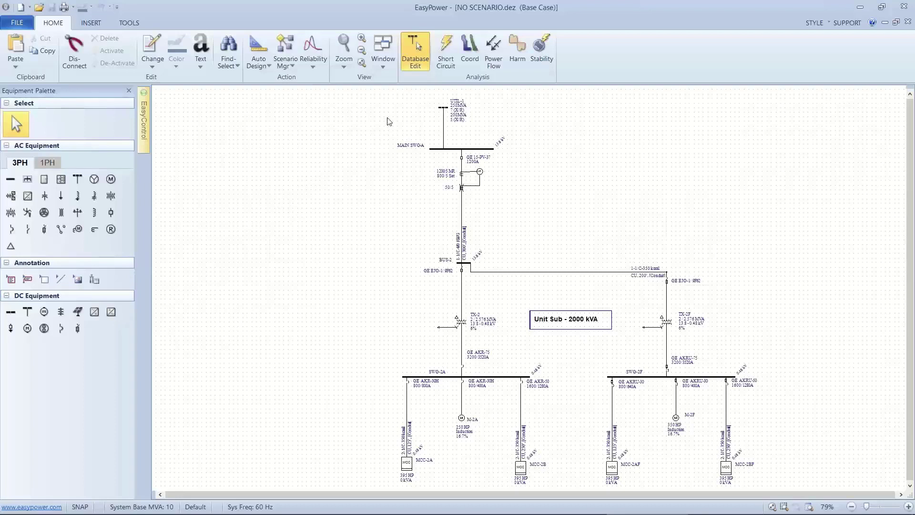
- Uncheck 'Automatic save every' in the program Options and confirm
{"action": "right_click", "coordinate": [233, 147]}
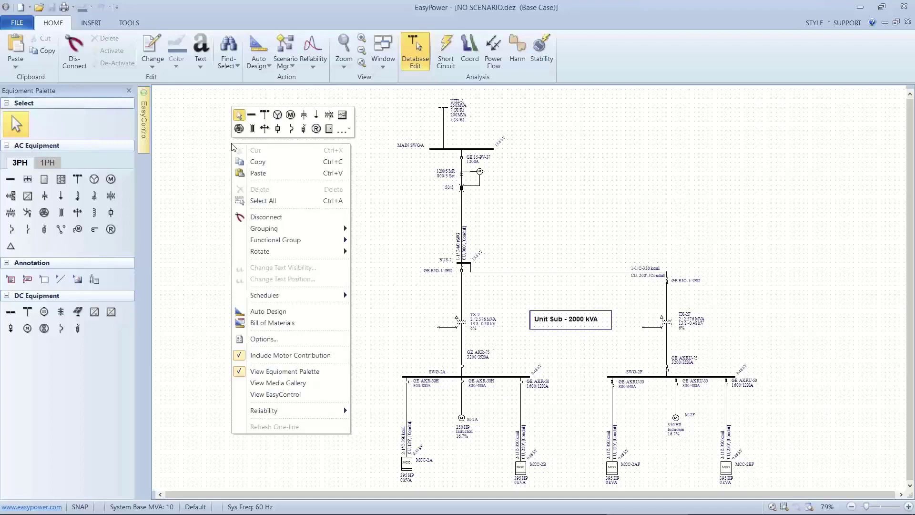
{"action": "left_click", "coordinate": [257, 339]}
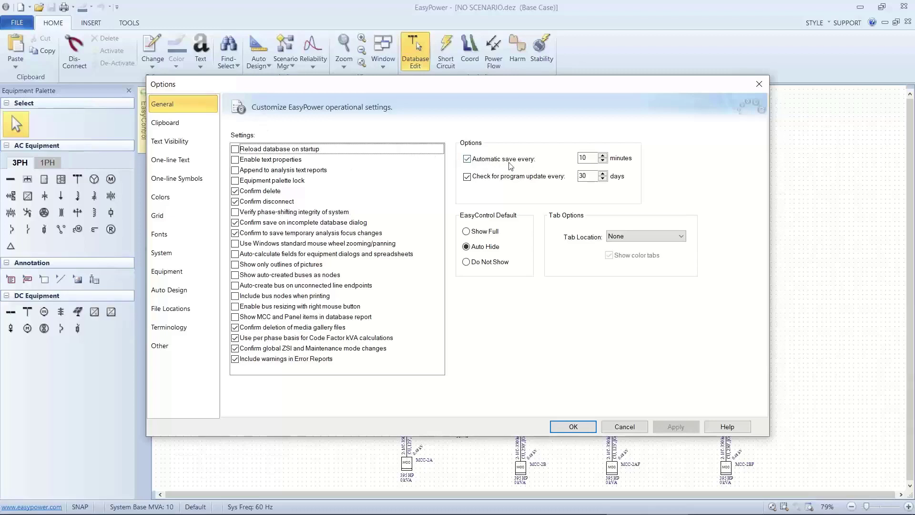
{"action": "left_click", "coordinate": [470, 162]}
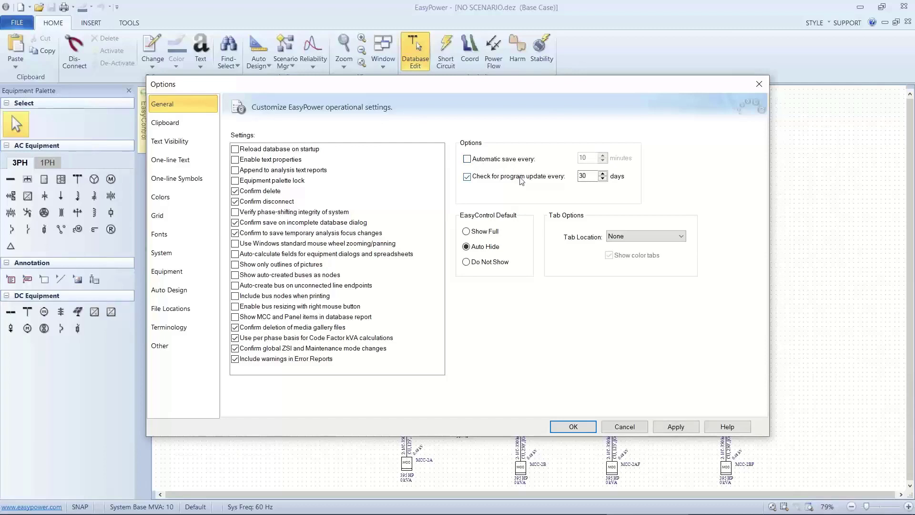
{"action": "left_click", "coordinate": [584, 178]}
{"action": "left_click", "coordinate": [569, 422]}
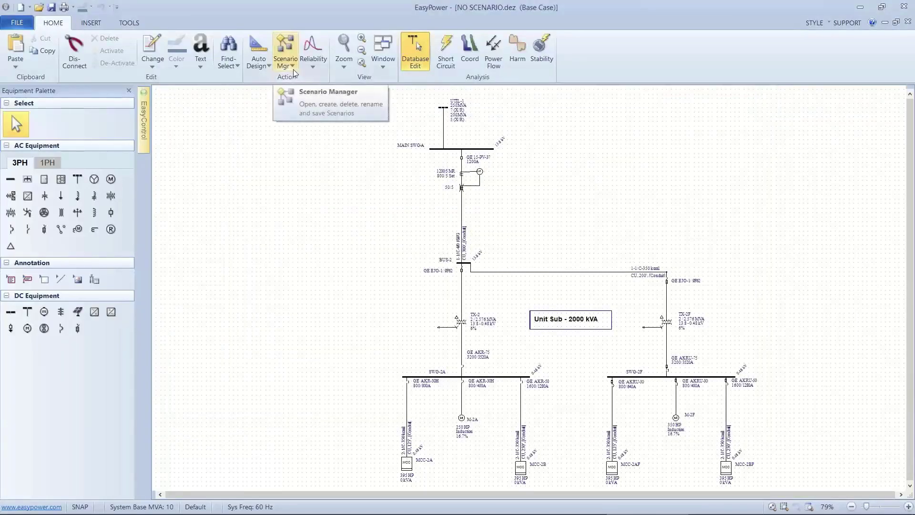
- Check the stored scenarios list, saving NO SCENARIO.dez first, and dismiss the empty list
{"action": "left_click", "coordinate": [293, 69]}
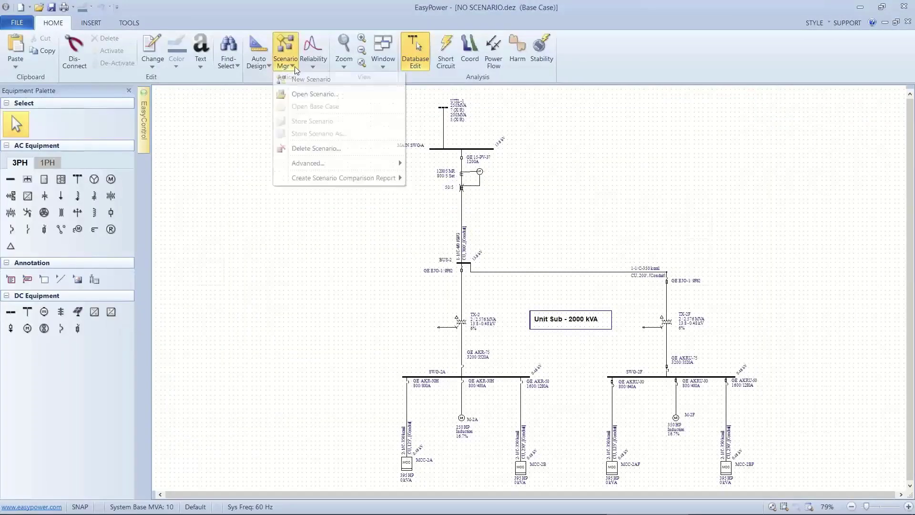
{"action": "left_click", "coordinate": [295, 95]}
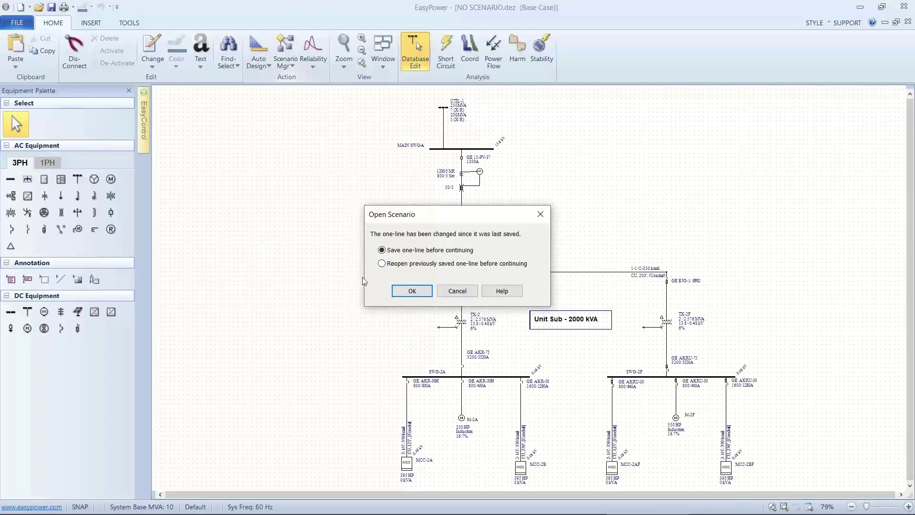
{"action": "left_click", "coordinate": [404, 291]}
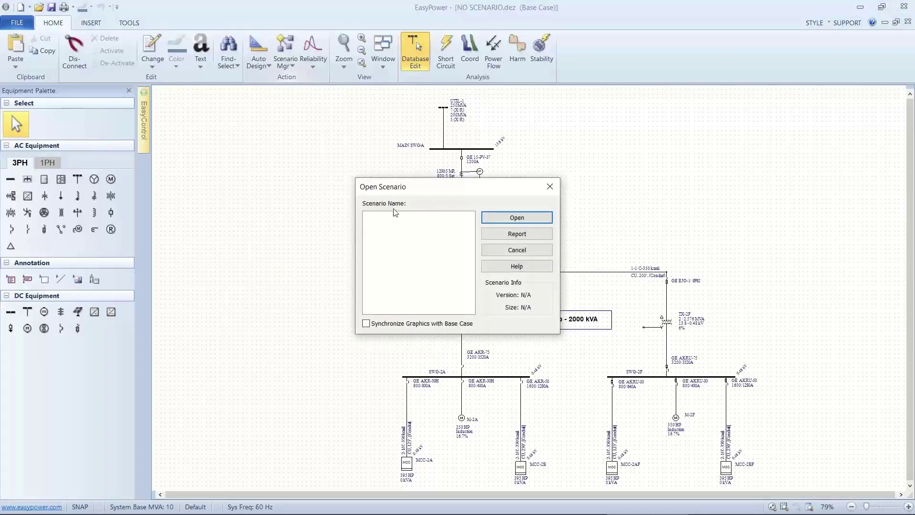
{"action": "left_click", "coordinate": [504, 251]}
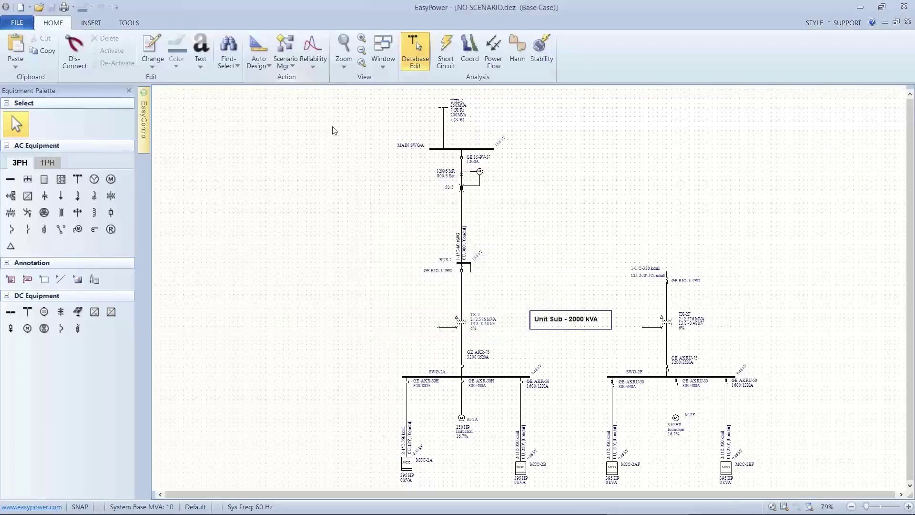
- Create a new scenario, Scenario-1, from Scenario Mgr
{"action": "left_click", "coordinate": [291, 66]}
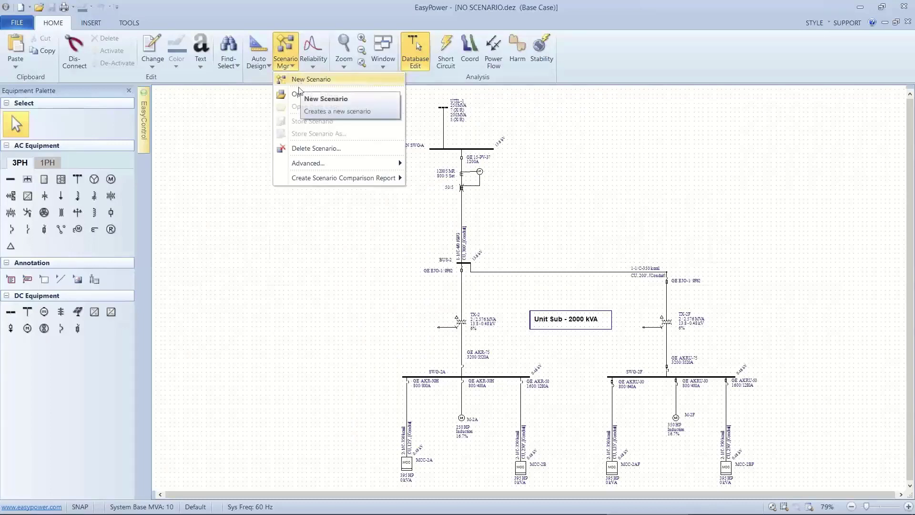
{"action": "left_click", "coordinate": [267, 115]}
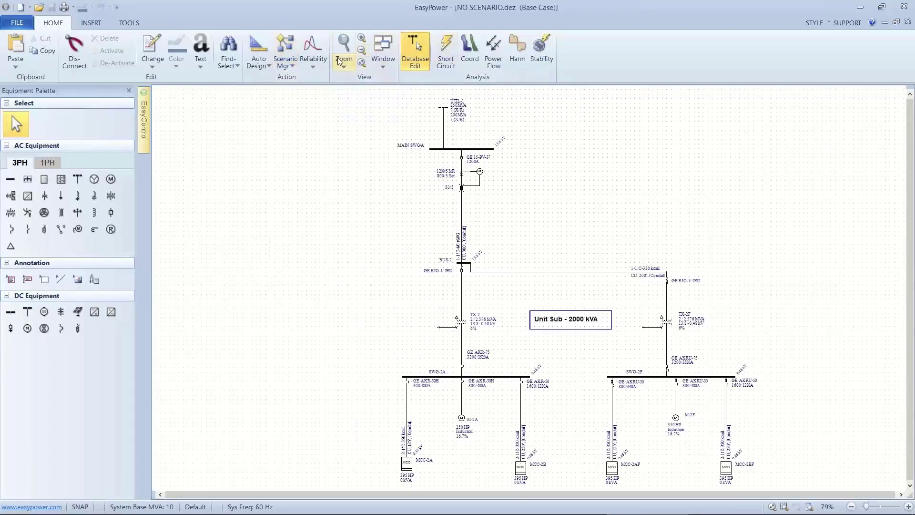
{"action": "left_click", "coordinate": [292, 66]}
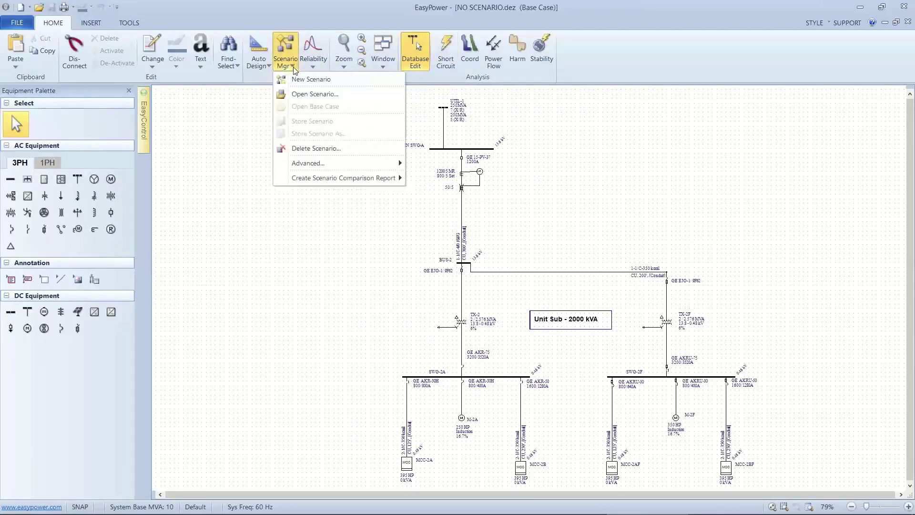
{"action": "left_click", "coordinate": [298, 80]}
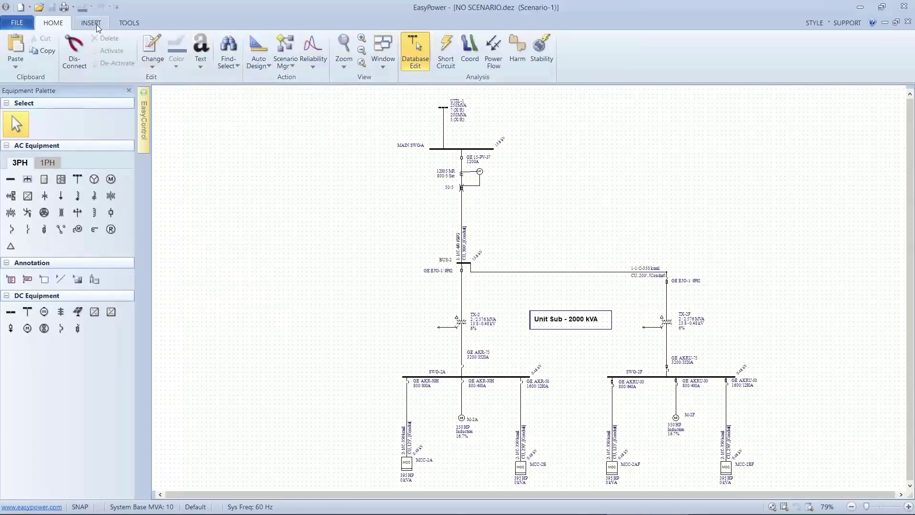
{"action": "left_click", "coordinate": [129, 24]}
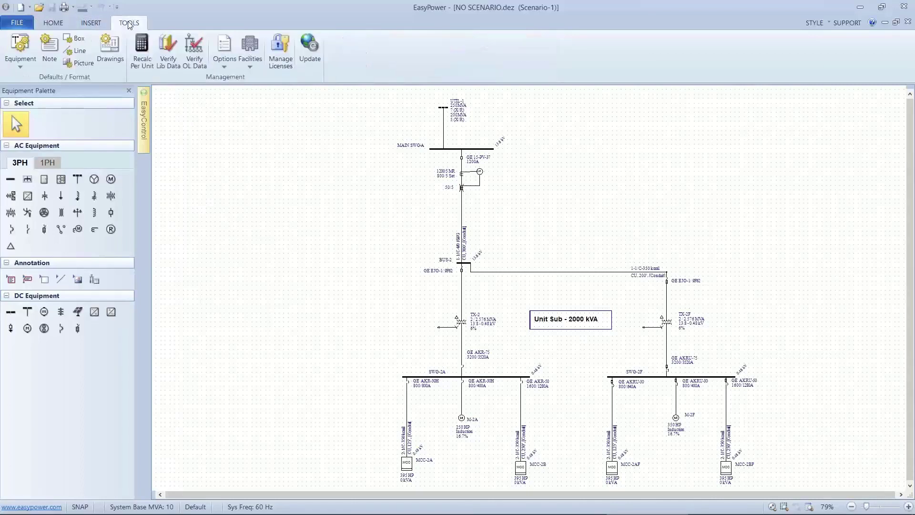
{"action": "left_click", "coordinate": [225, 70]}
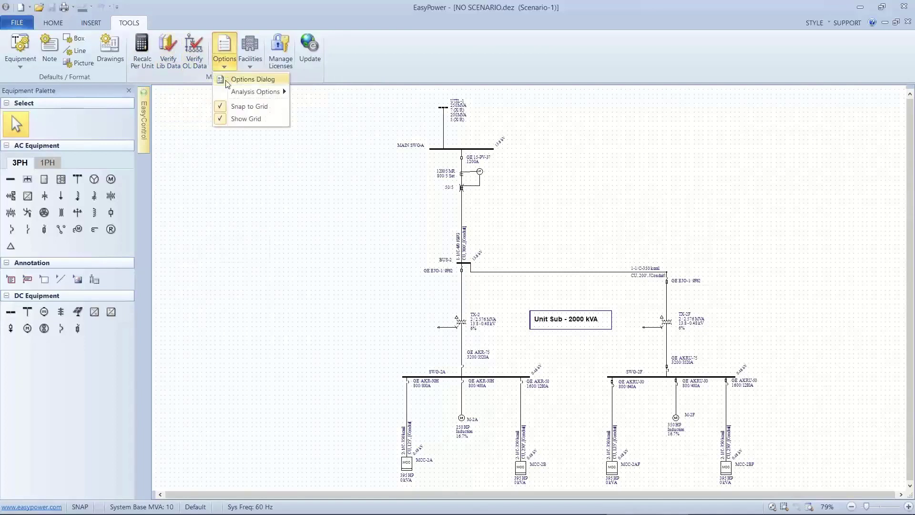
{"action": "mouse_move", "coordinate": [266, 92]}
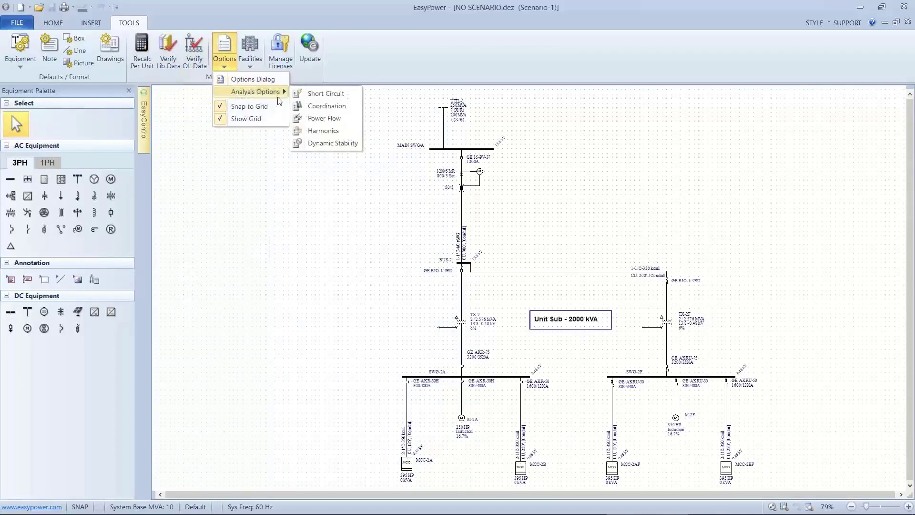
{"action": "left_click", "coordinate": [299, 98]}
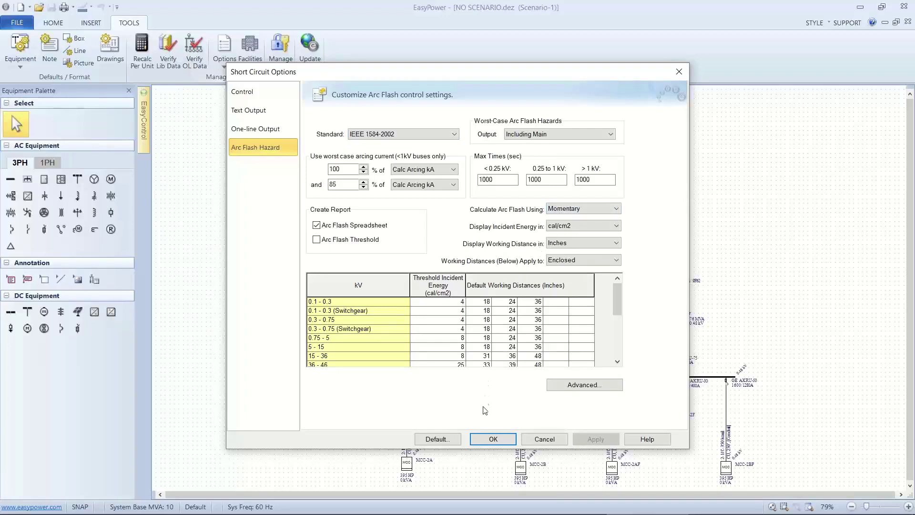
{"action": "left_click", "coordinate": [492, 438]}
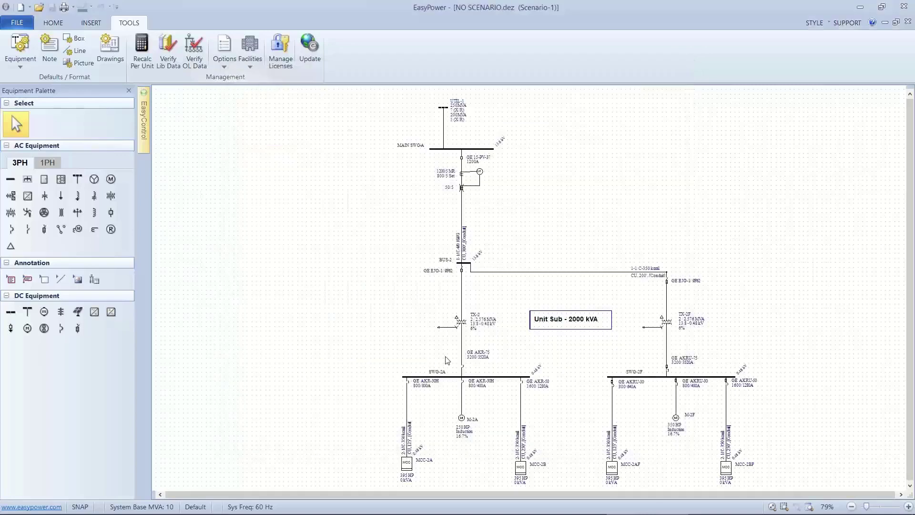
{"action": "left_click", "coordinate": [66, 25]}
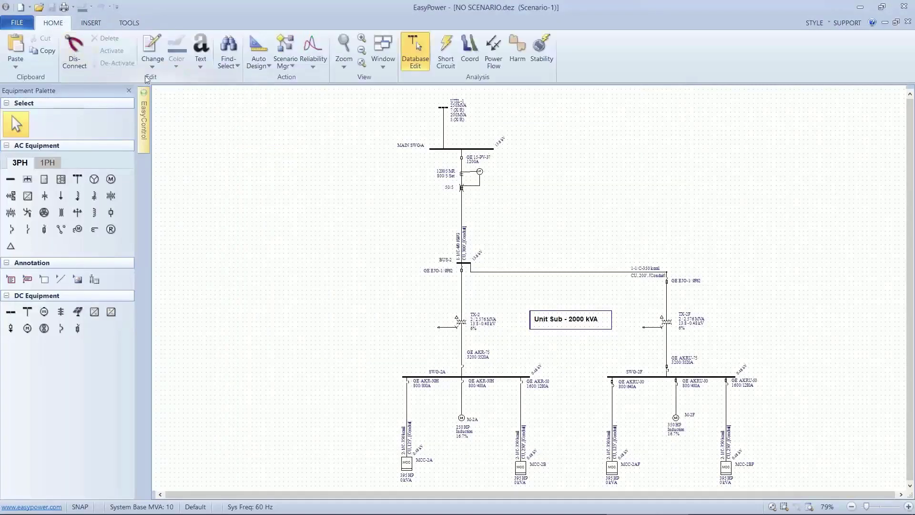
- Store the current scenario under the name 'ieee 2002'
{"action": "left_click", "coordinate": [288, 61]}
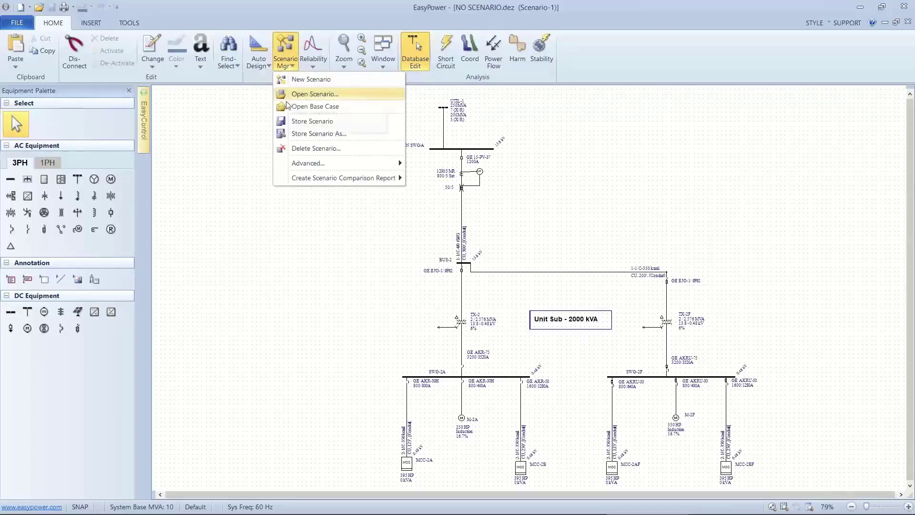
{"action": "left_click", "coordinate": [284, 134]}
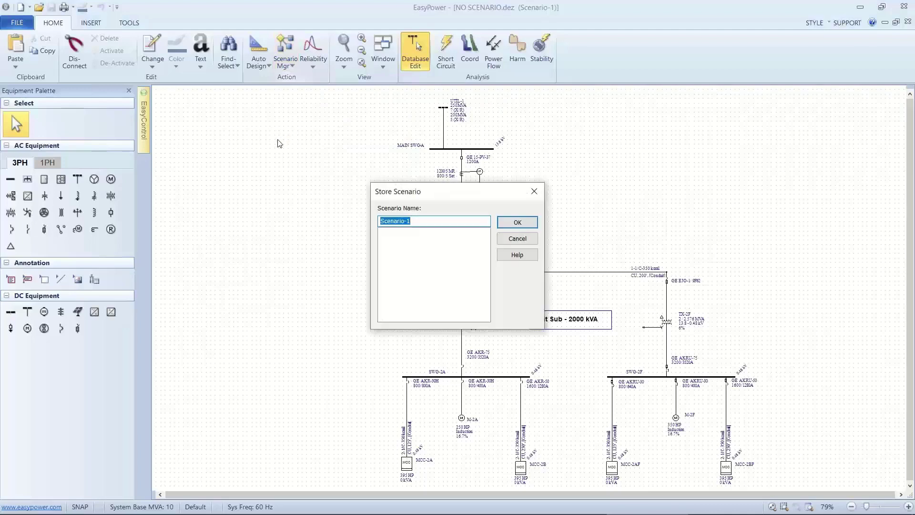
{"action": "type", "text": "ieee 2002"}
{"action": "left_click", "coordinate": [520, 222]}
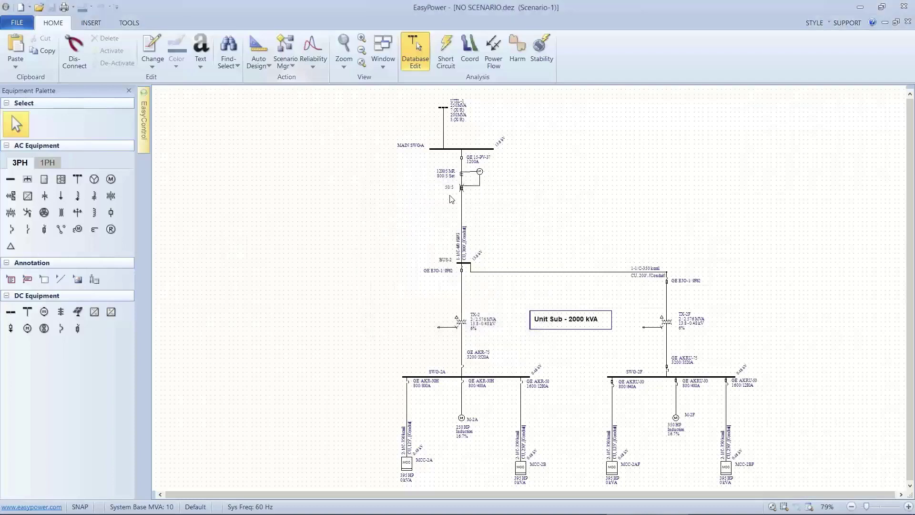
- Return to the Base Case and create a new Scenario-1 from it
{"action": "left_click", "coordinate": [296, 66]}
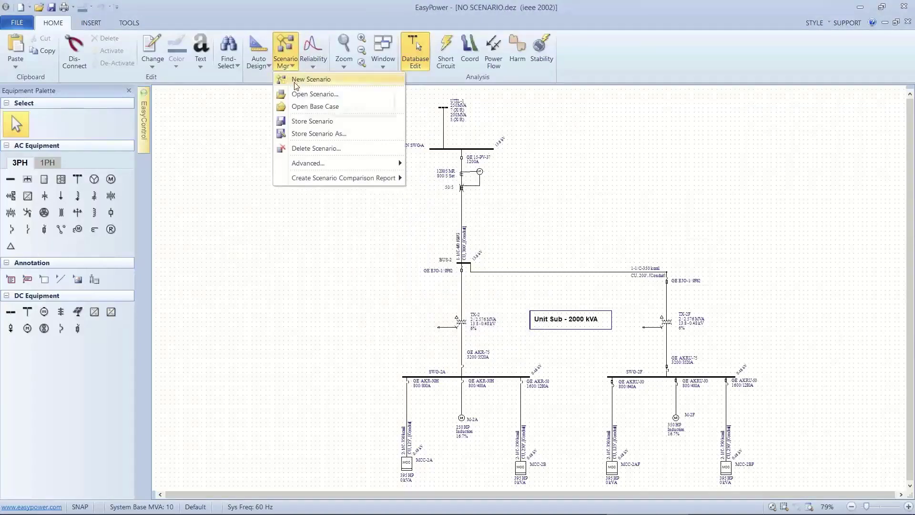
{"action": "left_click", "coordinate": [295, 107]}
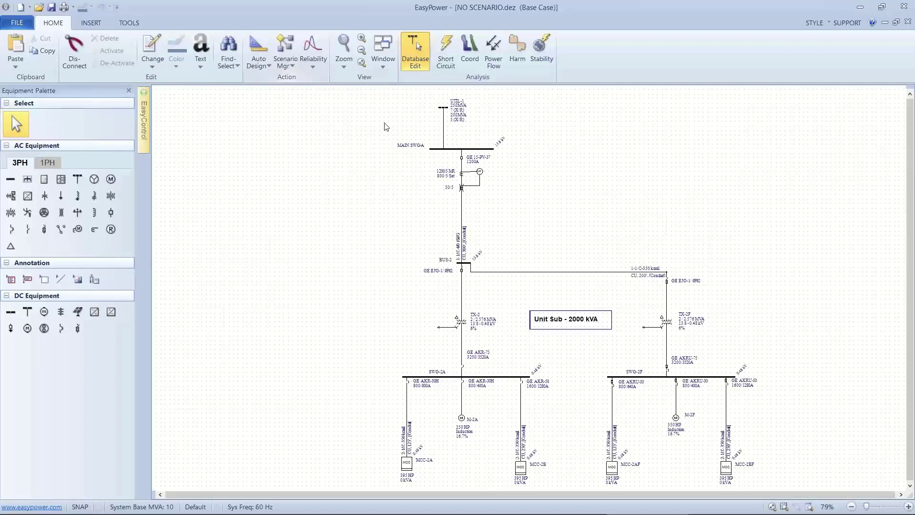
{"action": "left_click", "coordinate": [293, 70]}
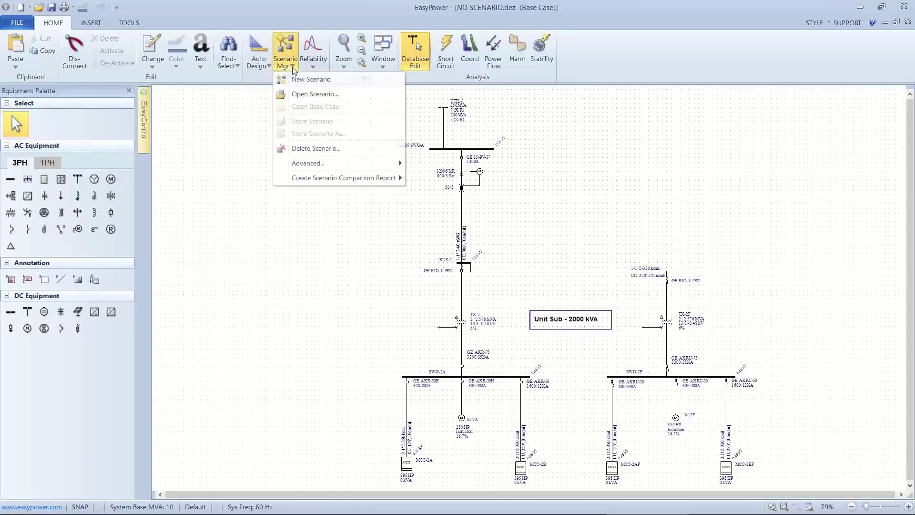
{"action": "left_click", "coordinate": [294, 80]}
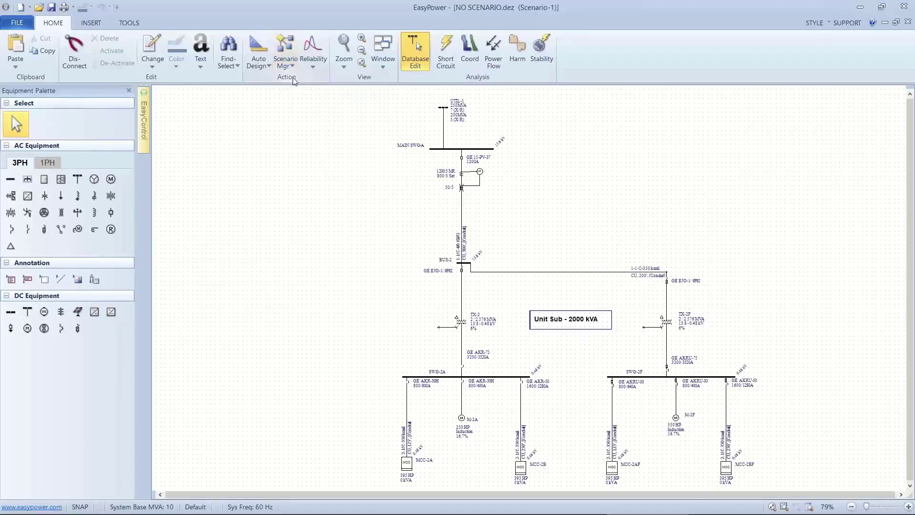
- Set arc flash to IEEE 1584-2018, Excluding Main worst-case output and Integrated calculation
{"action": "left_click", "coordinate": [129, 23]}
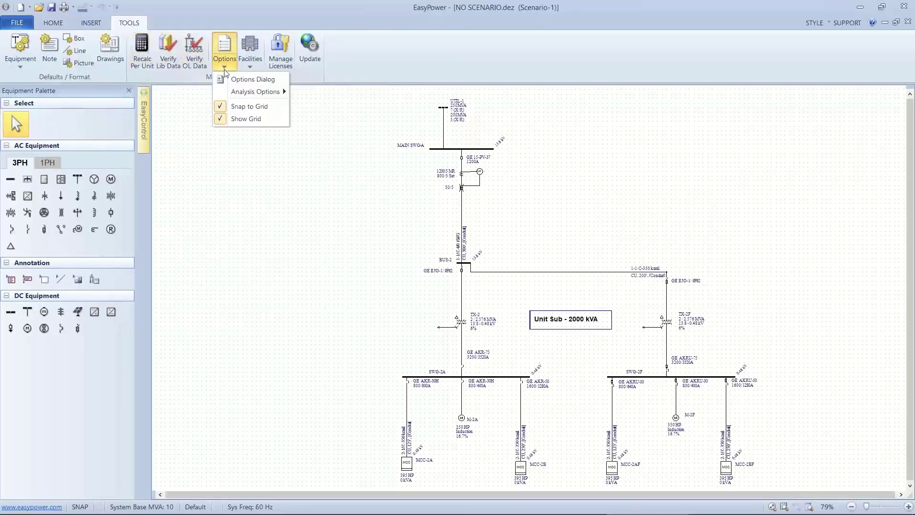
{"action": "mouse_move", "coordinate": [252, 92]}
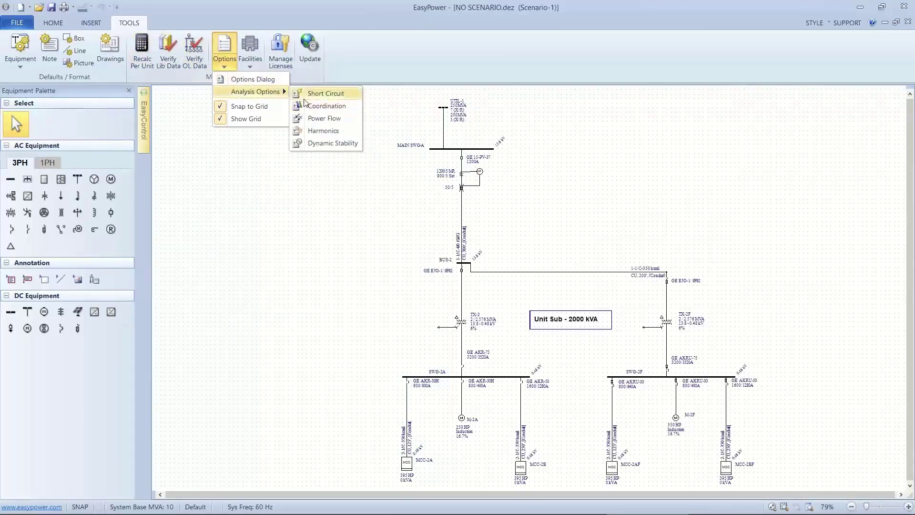
{"action": "left_click", "coordinate": [305, 101]}
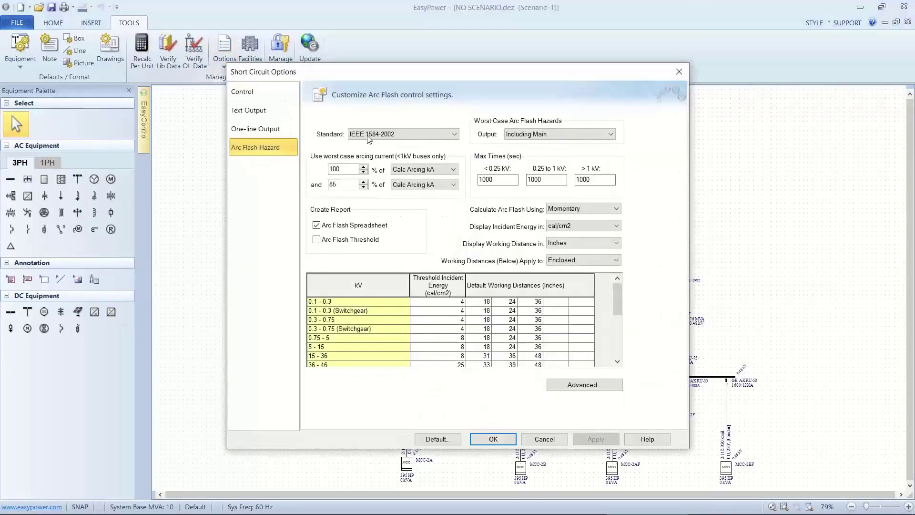
{"action": "left_click", "coordinate": [367, 138]}
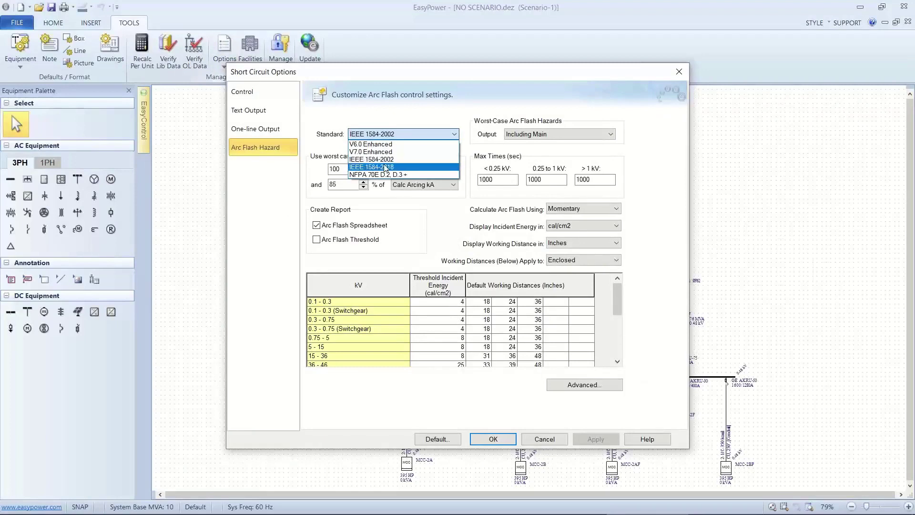
{"action": "left_click", "coordinate": [385, 167]}
{"action": "left_click", "coordinate": [558, 136]}
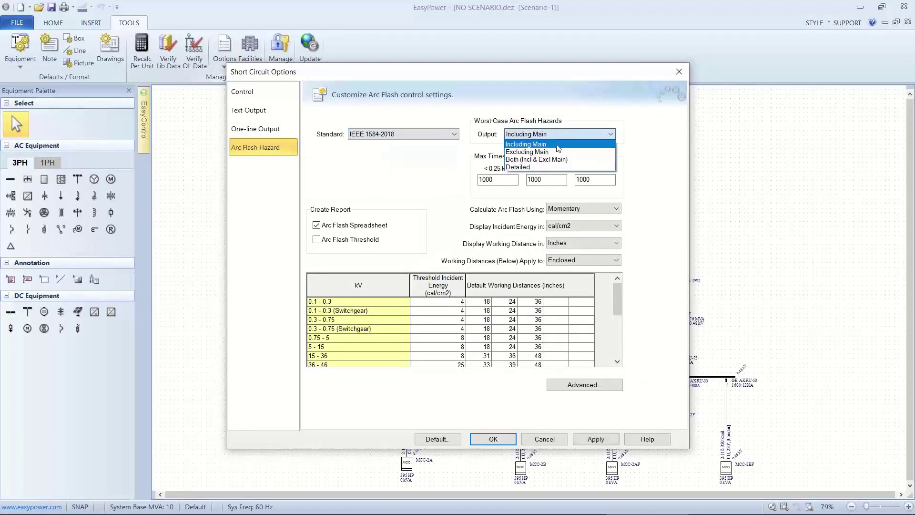
{"action": "left_click", "coordinate": [555, 152]}
{"action": "left_click", "coordinate": [571, 209]}
{"action": "left_click", "coordinate": [563, 244]}
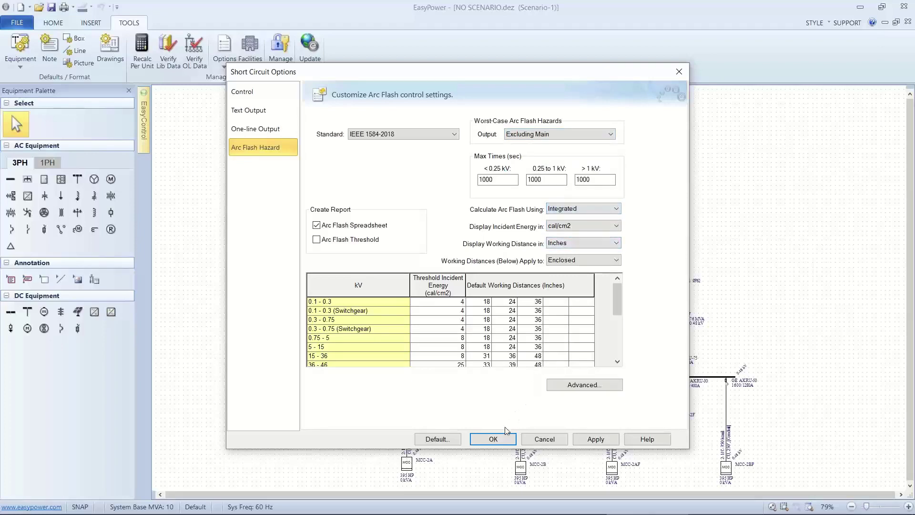
{"action": "left_click", "coordinate": [492, 438]}
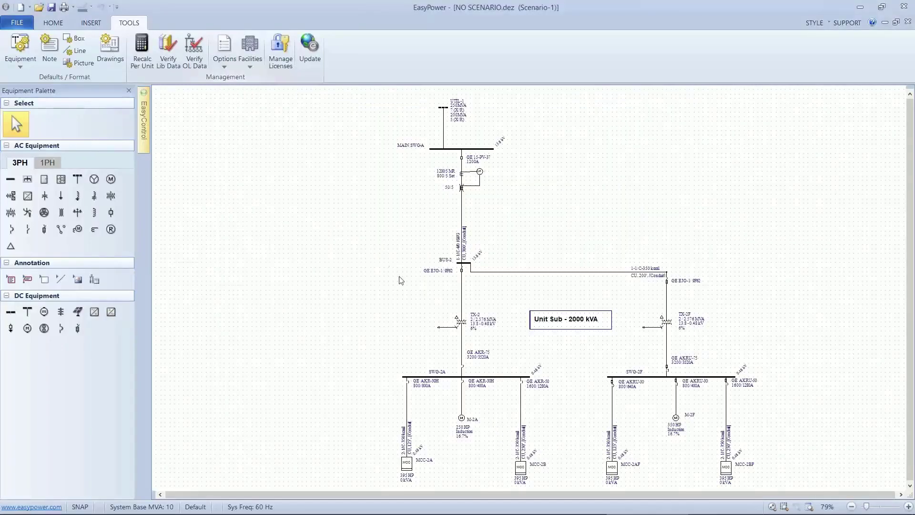
- Store the current settings as a scenario named 'ieee 2018'
{"action": "left_click", "coordinate": [53, 24]}
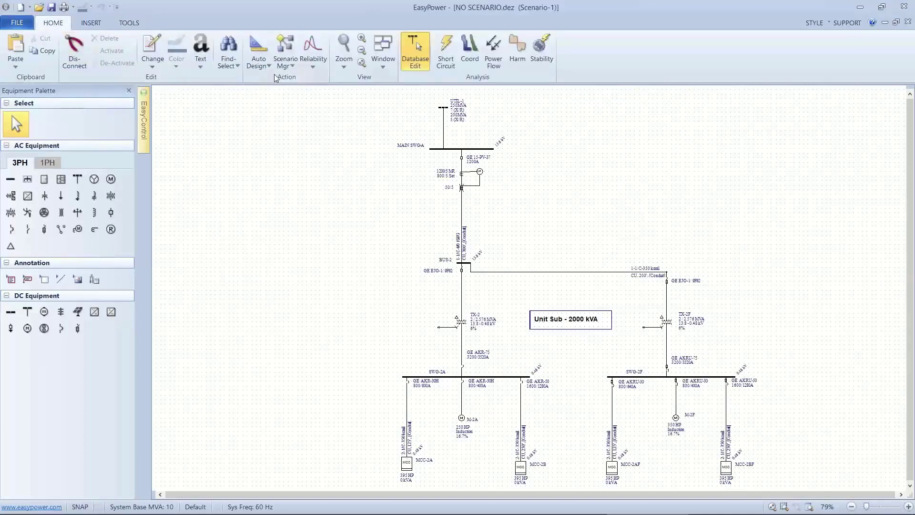
{"action": "left_click", "coordinate": [285, 53]}
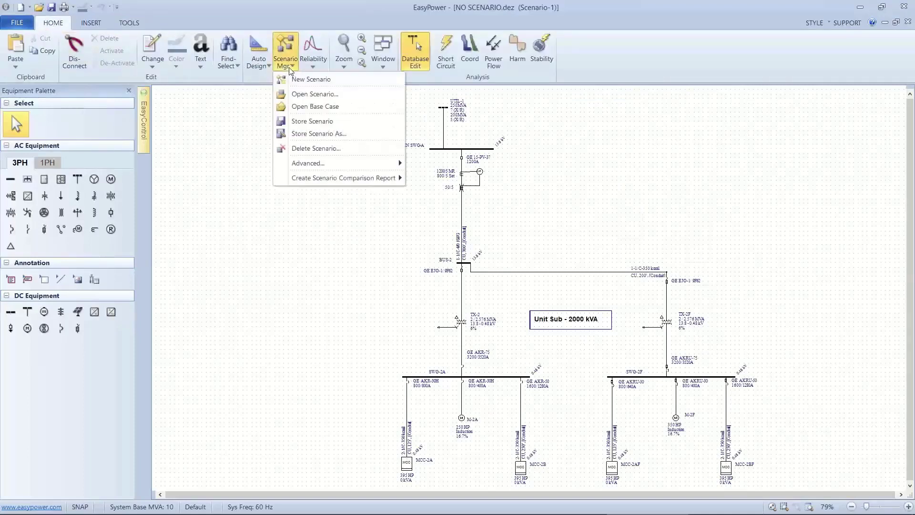
{"action": "left_click", "coordinate": [288, 132]}
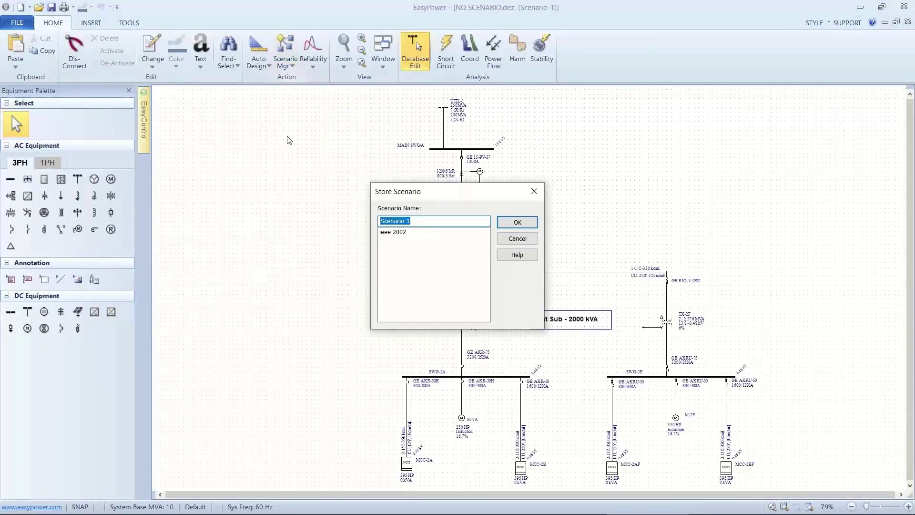
{"action": "type", "text": "ieee"}
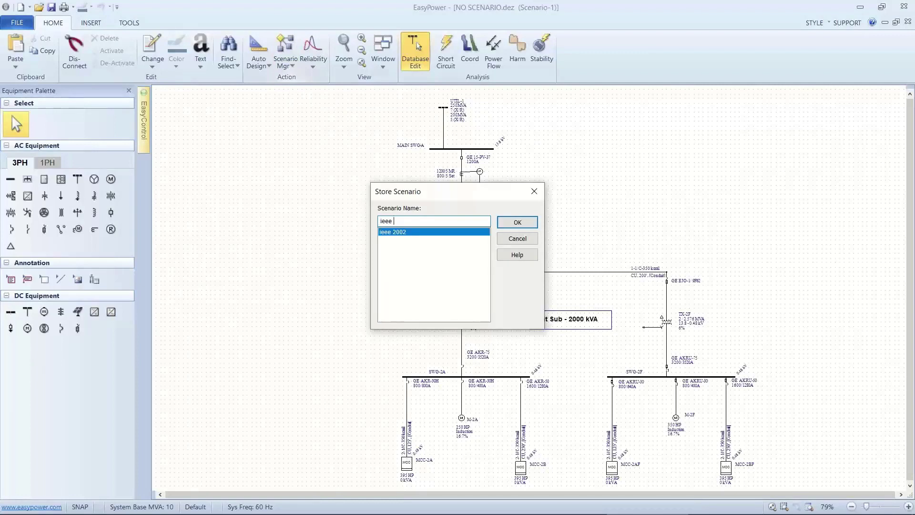
{"action": "type", "text": " 2018"}
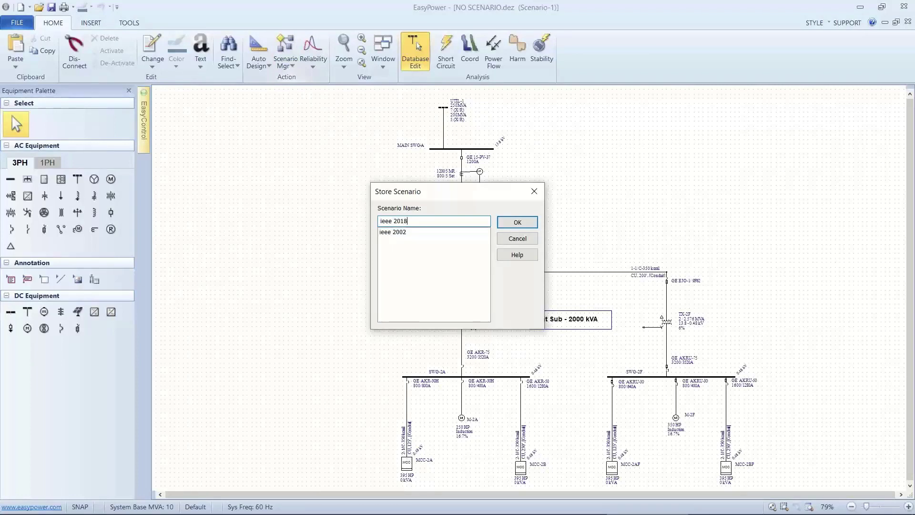
{"action": "left_click", "coordinate": [500, 219]}
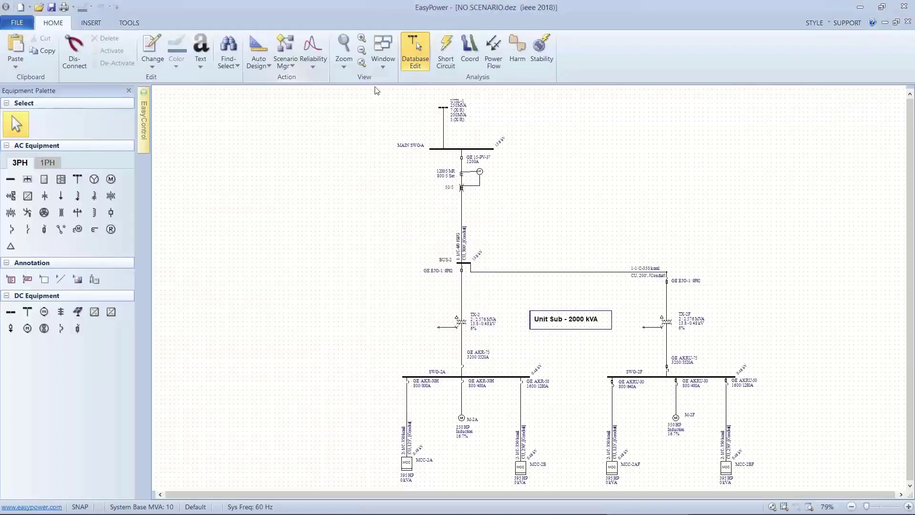
- Return to the Base Case and start an Arc Flash scenario comparison report, saving the project
{"action": "left_click", "coordinate": [286, 59]}
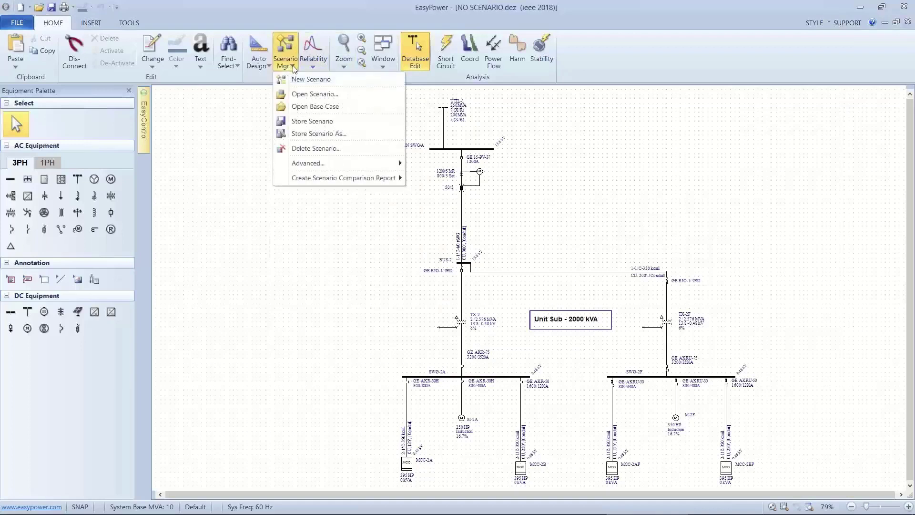
{"action": "left_click", "coordinate": [291, 106]}
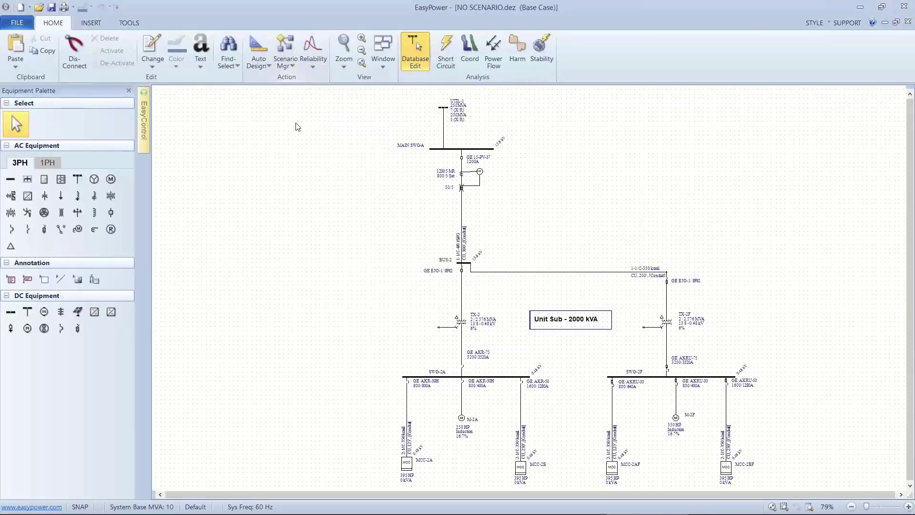
{"action": "left_click", "coordinate": [293, 65]}
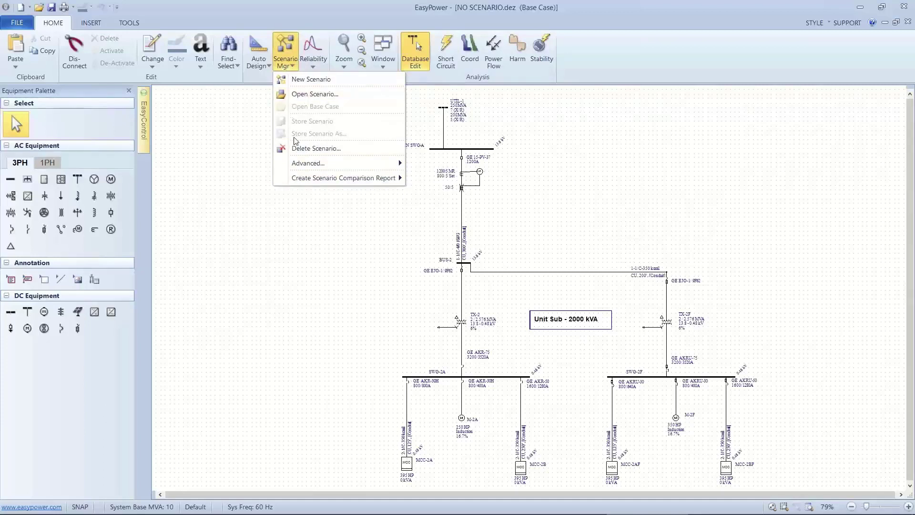
{"action": "mouse_move", "coordinate": [301, 178]}
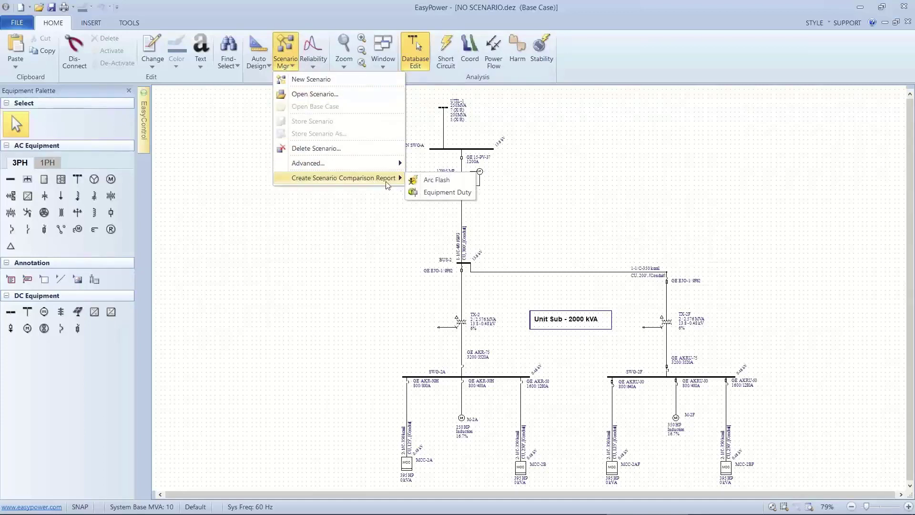
{"action": "left_click", "coordinate": [414, 184]}
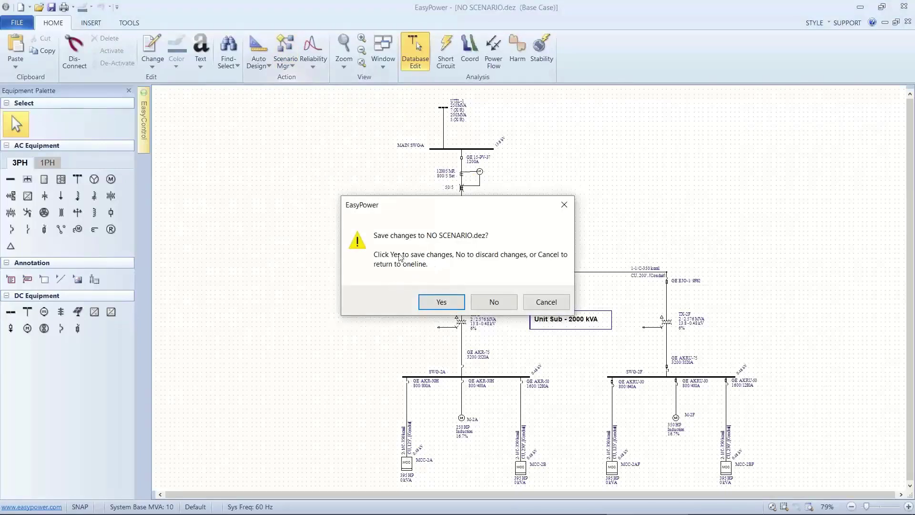
{"action": "left_click", "coordinate": [441, 301]}
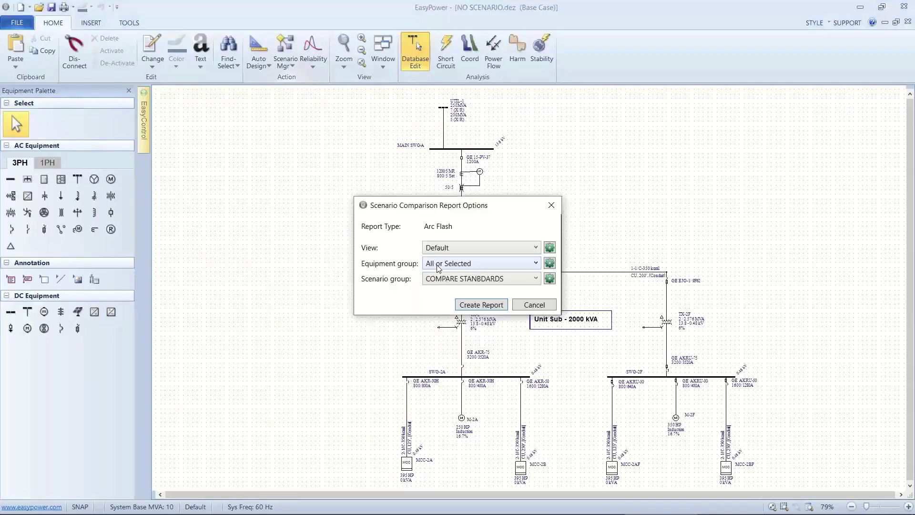
- Check the report's scenario group list, keeping COMPARE STANBDARDS
{"action": "left_click_drag", "start_coordinate": [463, 203], "coordinate": [393, 143]}
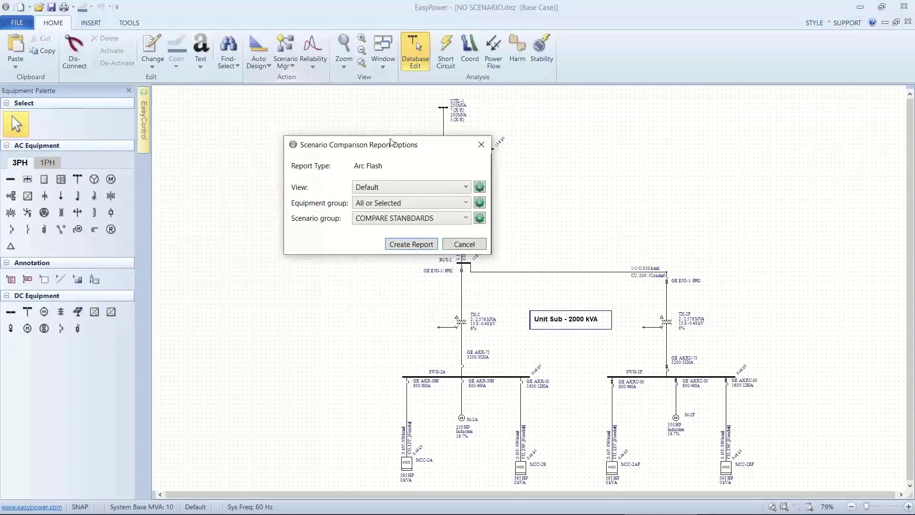
{"action": "left_click", "coordinate": [382, 219]}
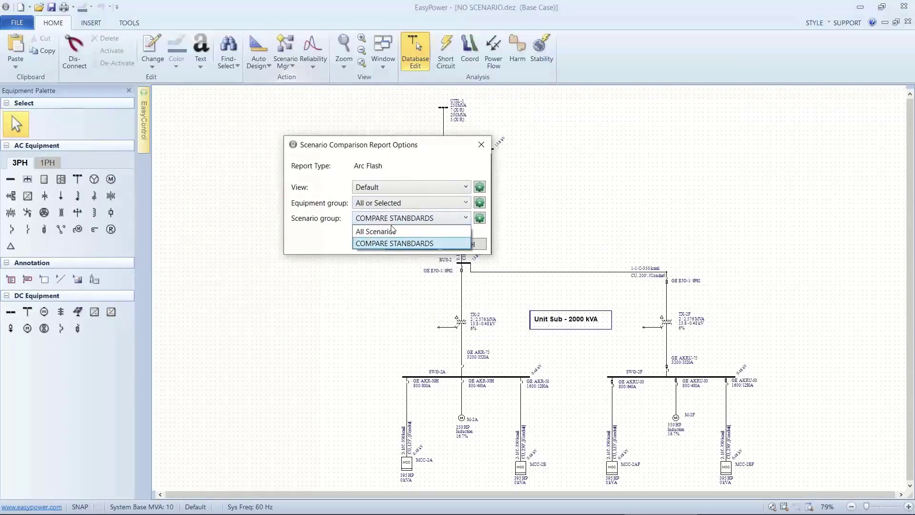
{"action": "left_click", "coordinate": [477, 219]}
- Add a new scenario group named 'ieeee compare'
{"action": "left_click", "coordinate": [478, 219]}
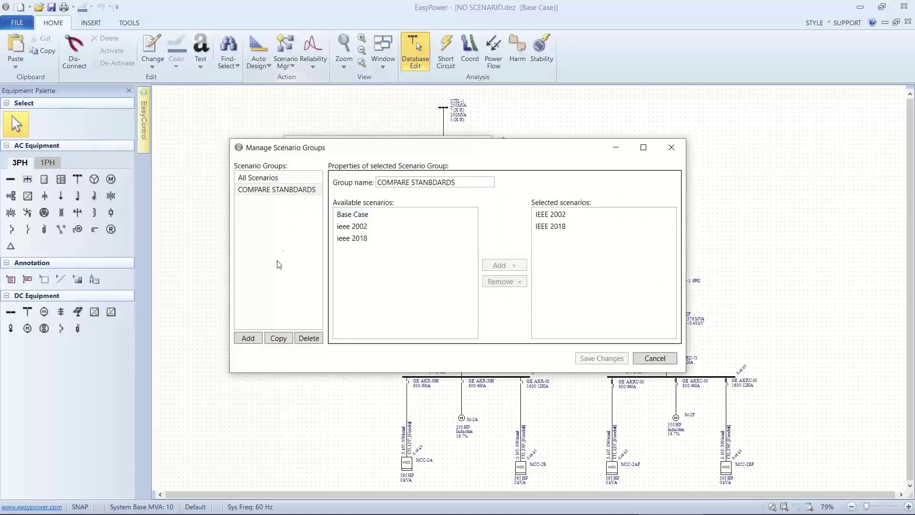
{"action": "left_click", "coordinate": [248, 337]}
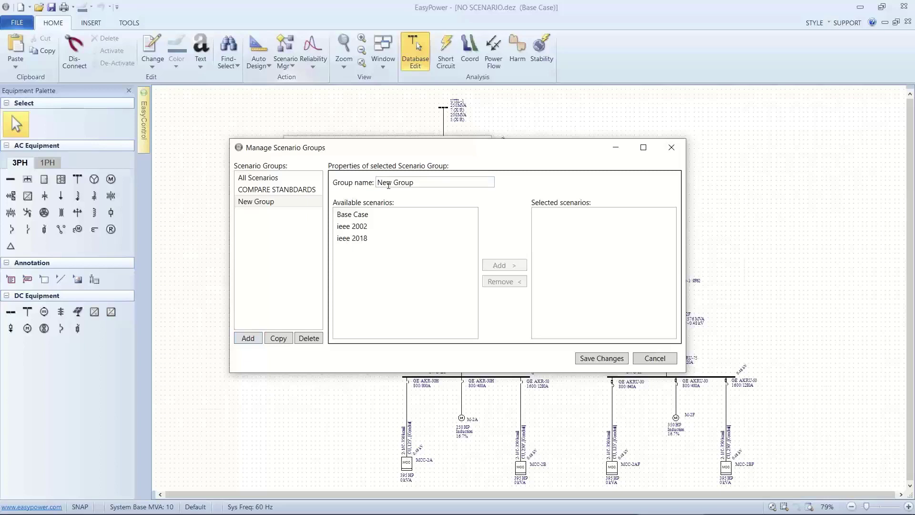
{"action": "left_click_drag", "start_coordinate": [412, 183], "coordinate": [346, 174]}
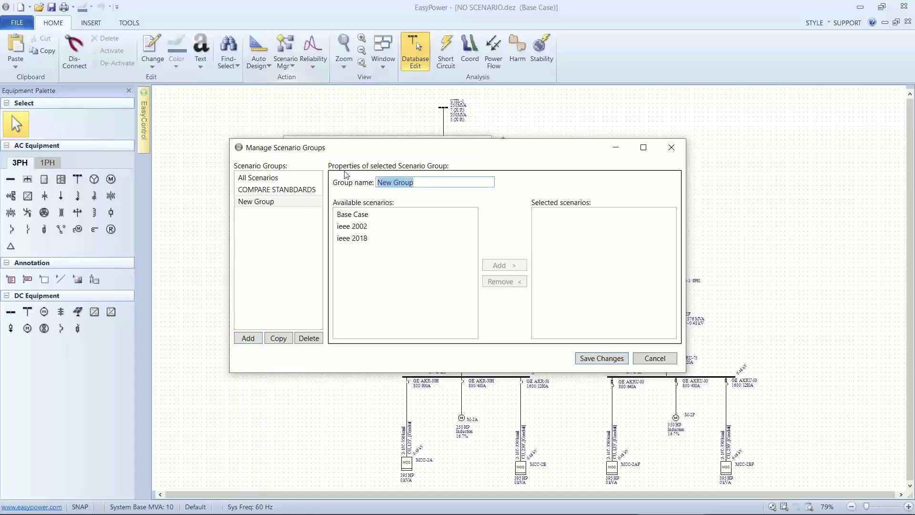
{"action": "type", "text": "i"}
{"action": "type", "text": "eeee compas"}
- Put ieee 2002 and ieee 2018 into the group and save the changes
{"action": "left_click", "coordinate": [349, 228]}
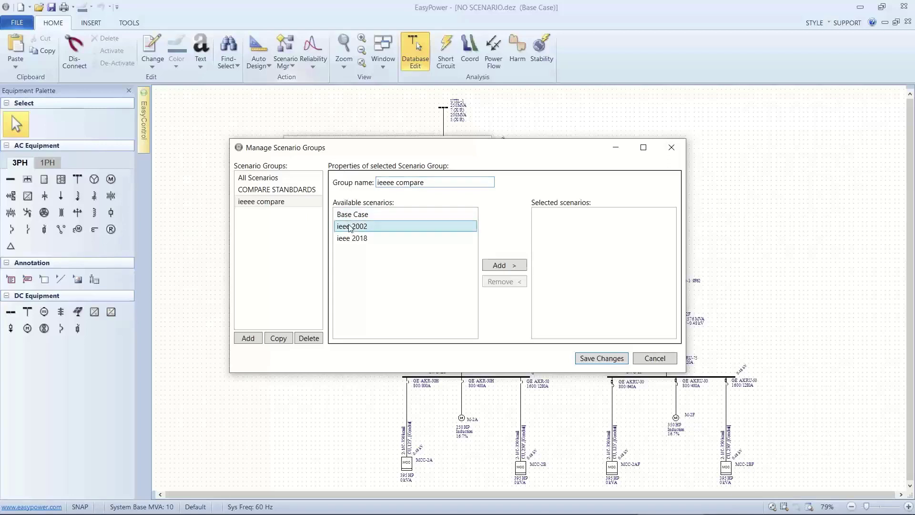
{"action": "left_click", "coordinate": [489, 267]}
{"action": "left_click", "coordinate": [374, 231]}
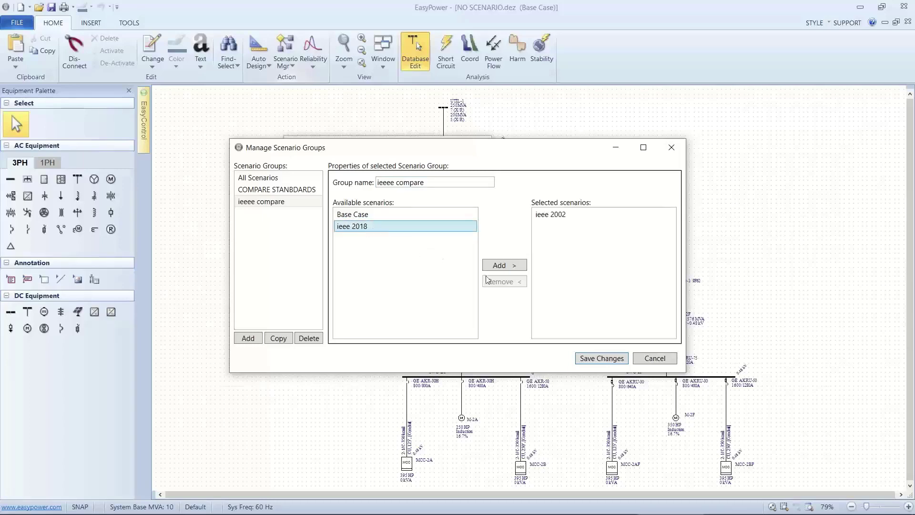
{"action": "left_click", "coordinate": [513, 267]}
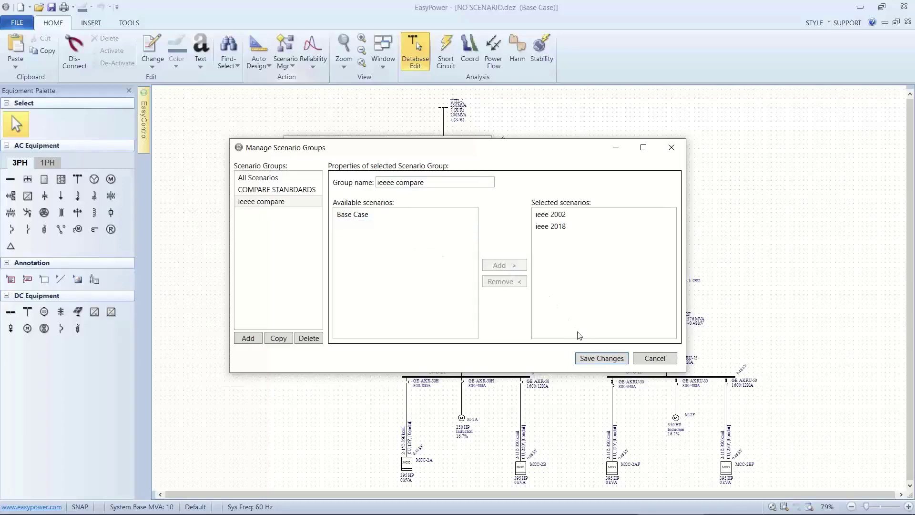
{"action": "left_click", "coordinate": [580, 360]}
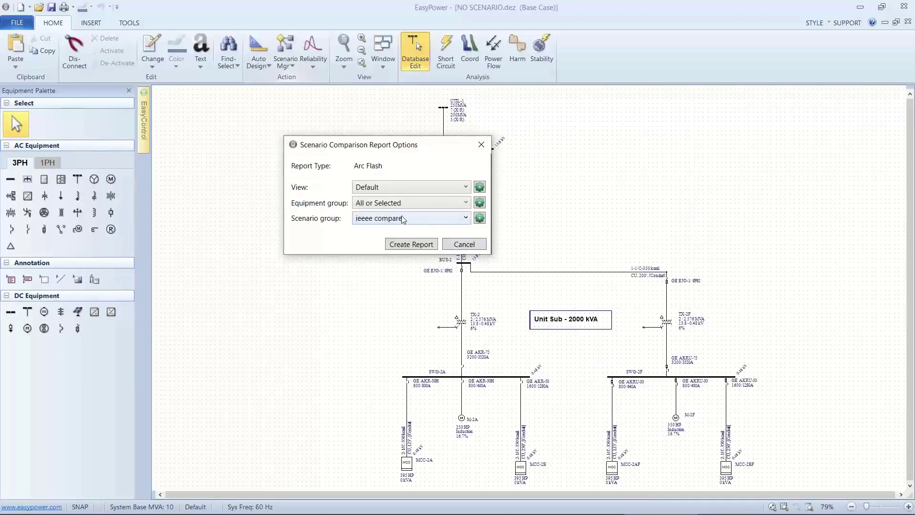
- Generate the arc flash comparison report and review the ieee 2002 vs ieee 2018 bus results
{"action": "left_click", "coordinate": [402, 244]}
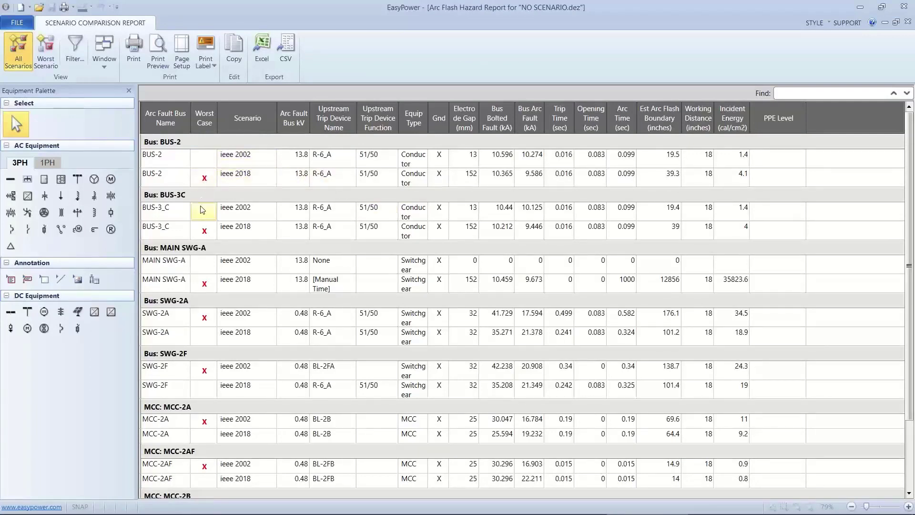
{"action": "scroll", "coordinate": [217, 200], "scroll_direction": "down", "scroll_amount": 2}
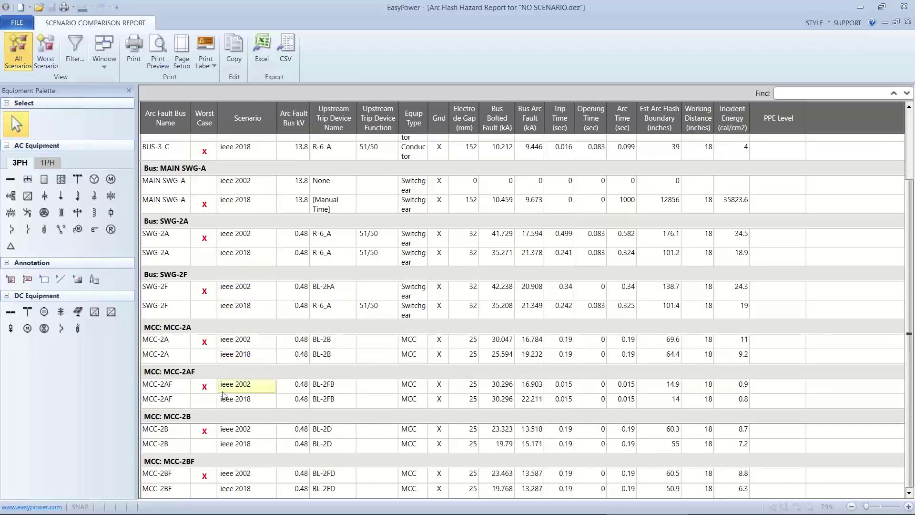
{"action": "scroll", "coordinate": [244, 376], "scroll_direction": "up", "scroll_amount": 2}
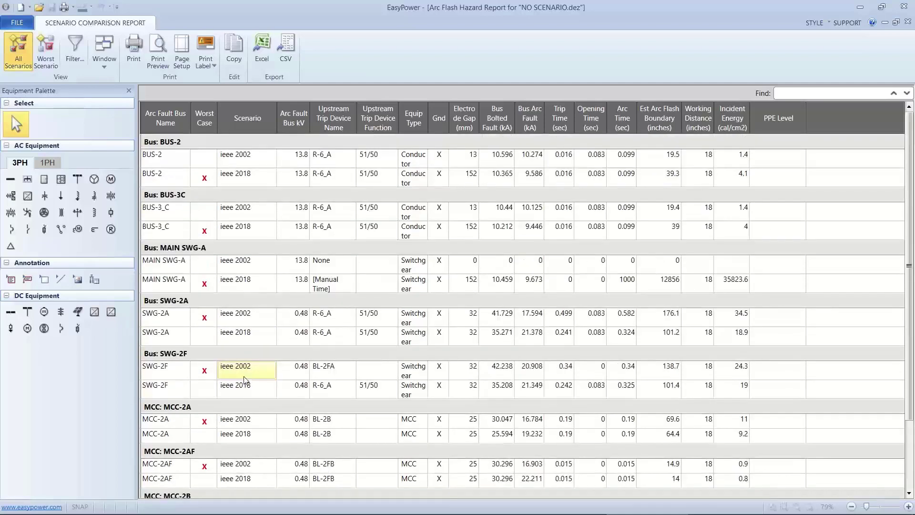
{"action": "scroll", "coordinate": [244, 378], "scroll_direction": "down", "scroll_amount": 2}
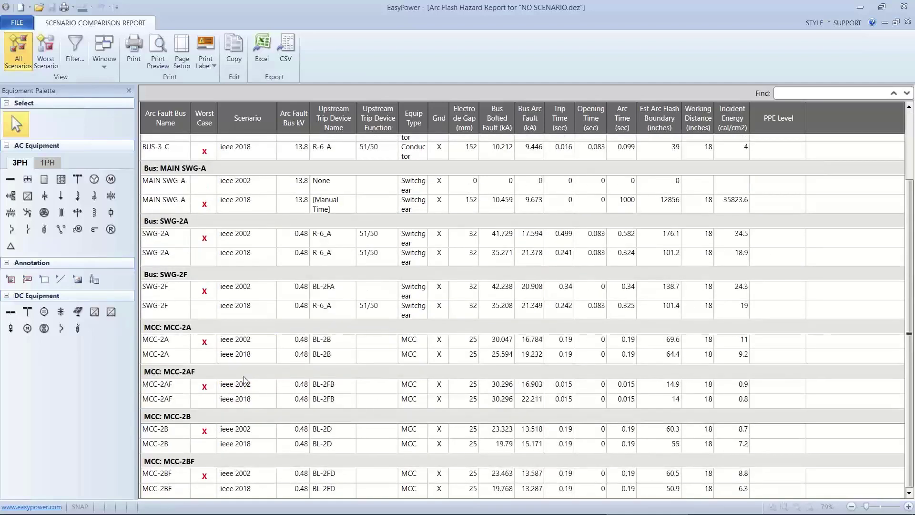
{"action": "scroll", "coordinate": [244, 376], "scroll_direction": "up", "scroll_amount": 2}
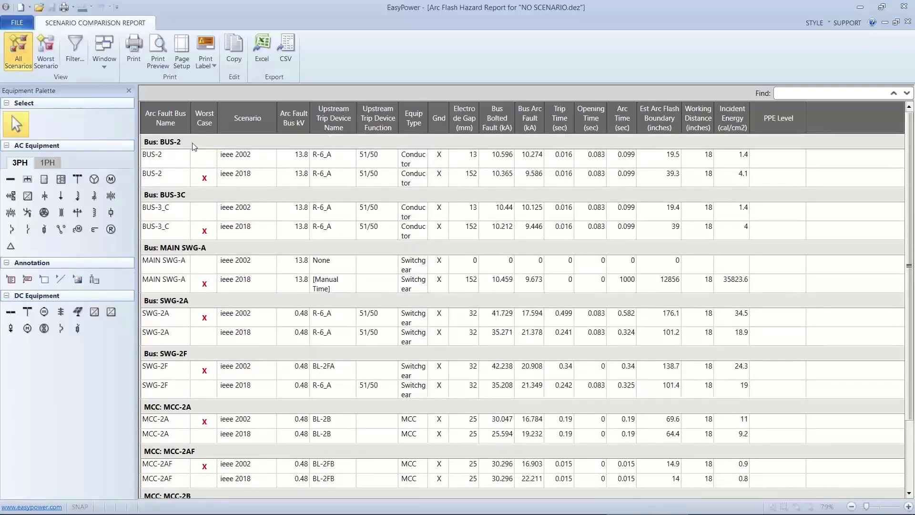
- Reduce the arc flash comparison to each bus's worst case: ieee 2018 at 13.8 kV, ieee 2002 at 0.48 kV
{"action": "left_click", "coordinate": [46, 39]}
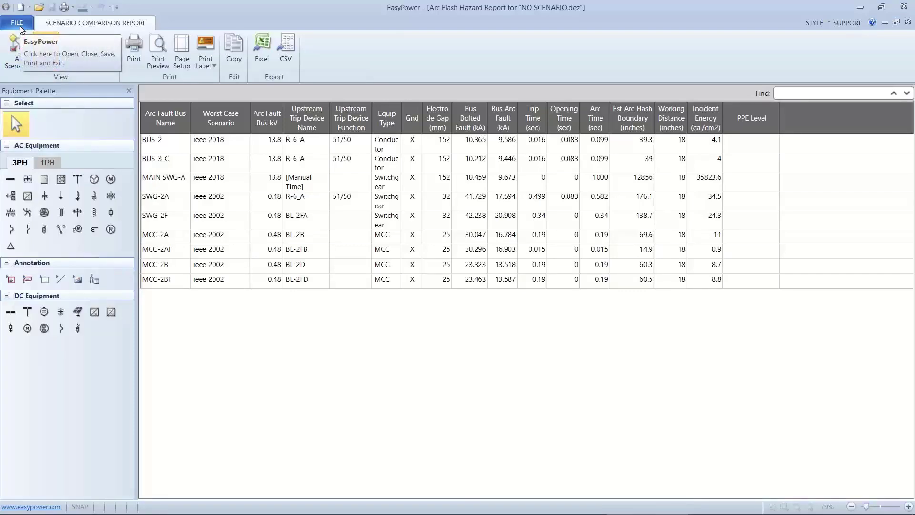
- Close the arc flash comparison report and browse the Scenario Mgr comparison submenu without choosing anything
{"action": "left_click", "coordinate": [20, 25]}
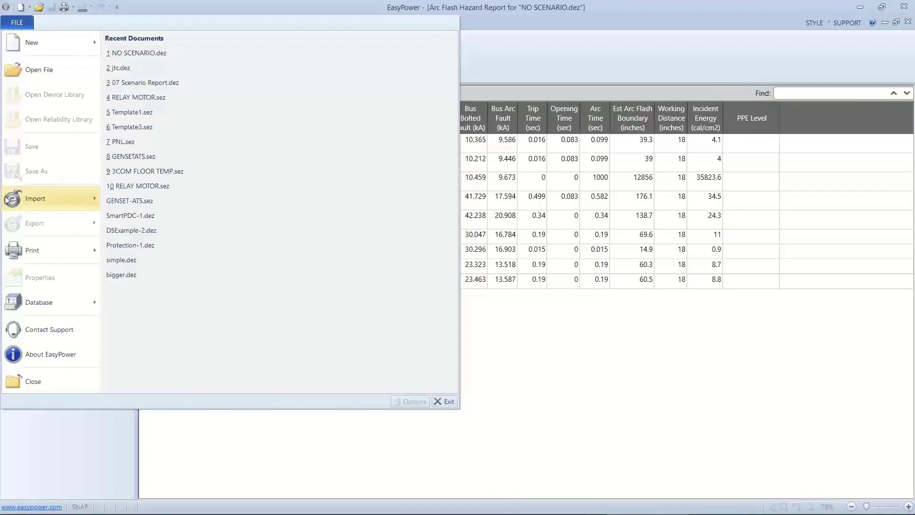
{"action": "left_click", "coordinate": [24, 380]}
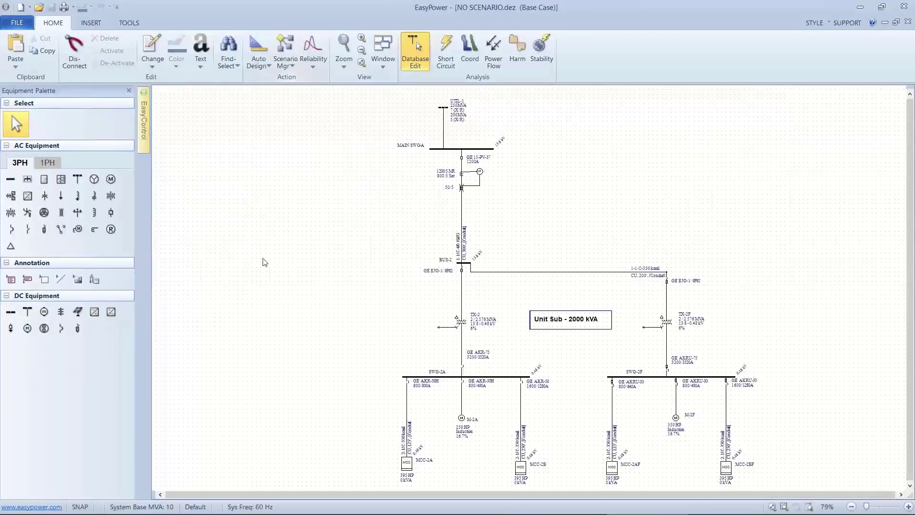
{"action": "left_click", "coordinate": [293, 69]}
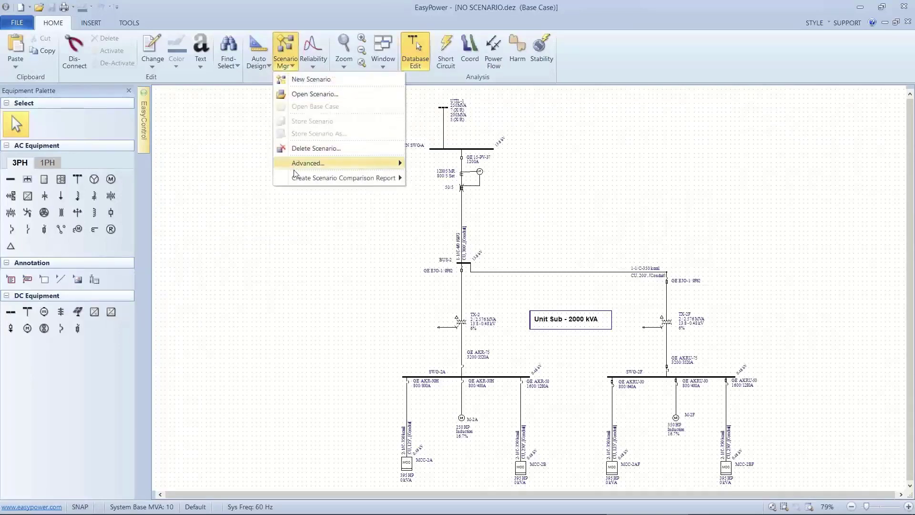
{"action": "mouse_move", "coordinate": [295, 178]}
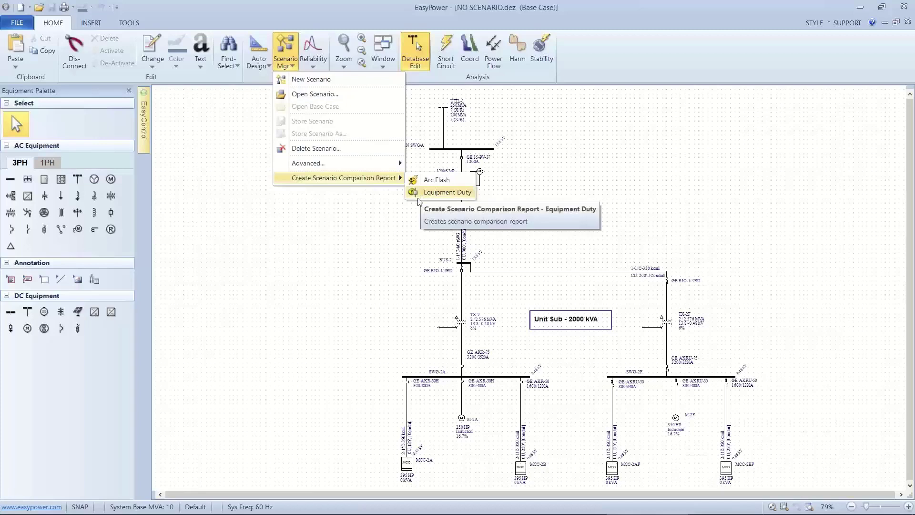
{"action": "left_click", "coordinate": [381, 245]}
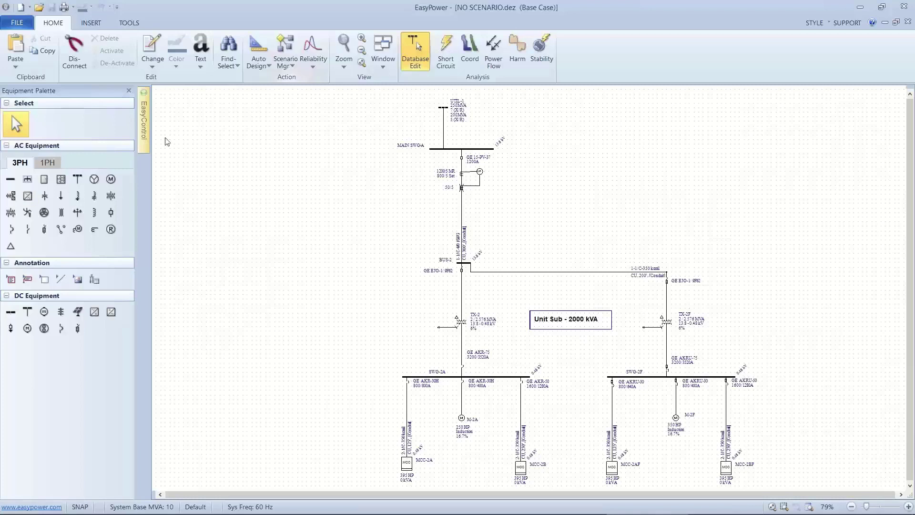
{"action": "left_click", "coordinate": [290, 67]}
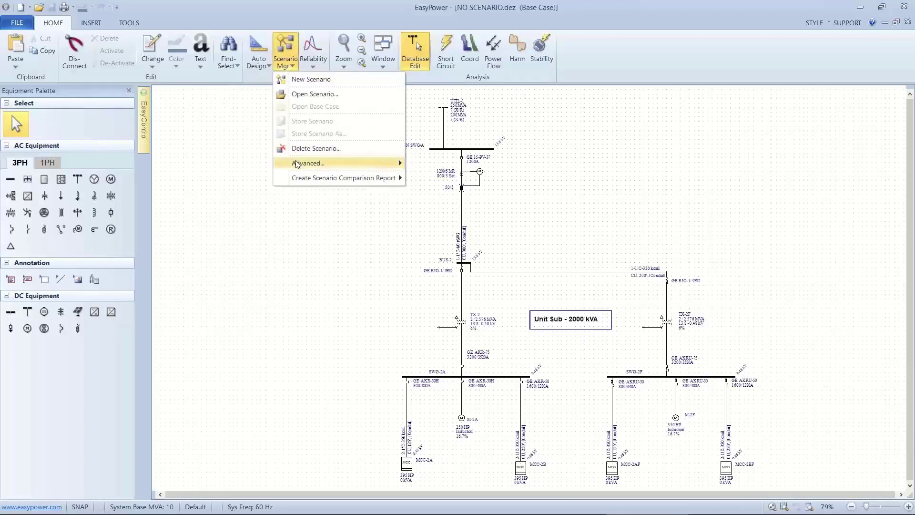
{"action": "mouse_move", "coordinate": [296, 164]}
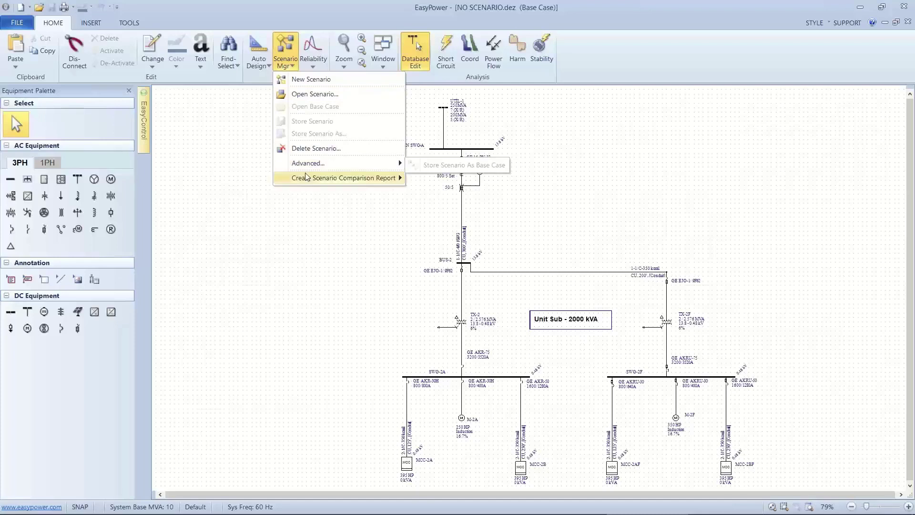
{"action": "mouse_move", "coordinate": [315, 178]}
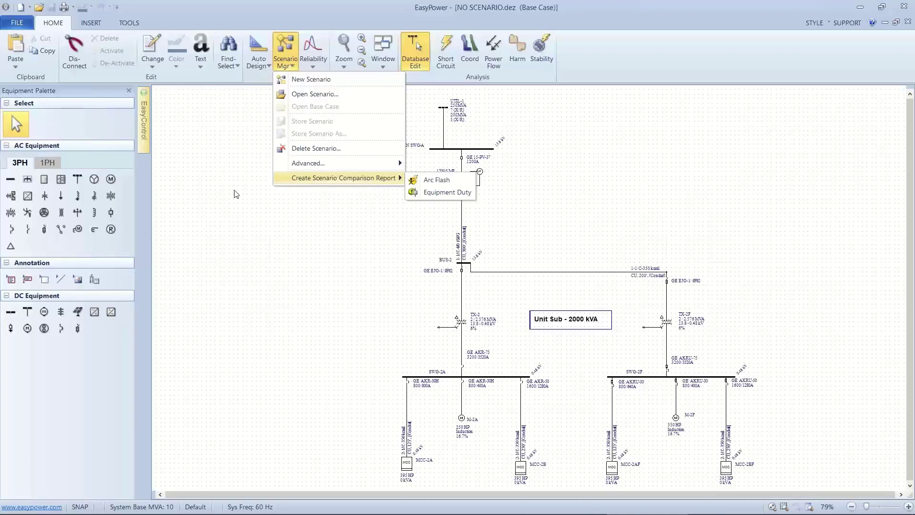
{"action": "left_click", "coordinate": [234, 194]}
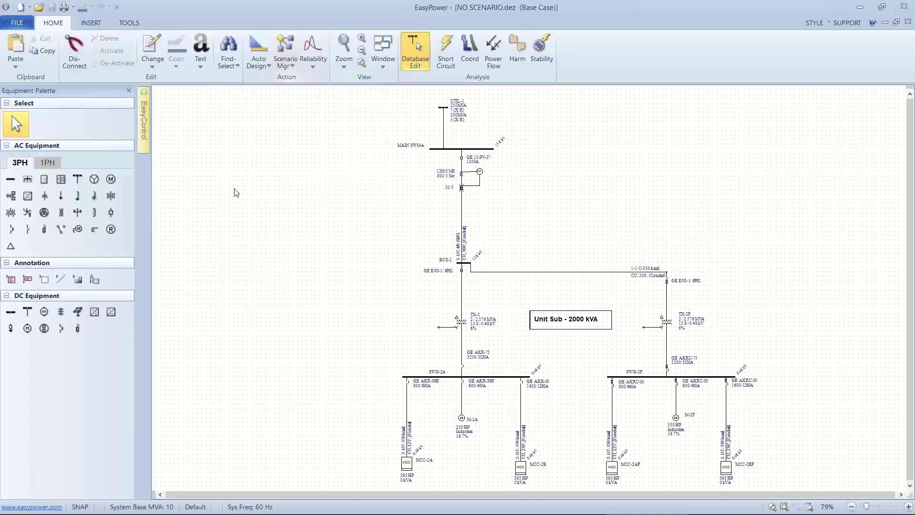
- Close NO SCENARIO.dez and reopen 07 Scenario Report.dez from Open Recent, accepting read-only
{"action": "left_click", "coordinate": [17, 22]}
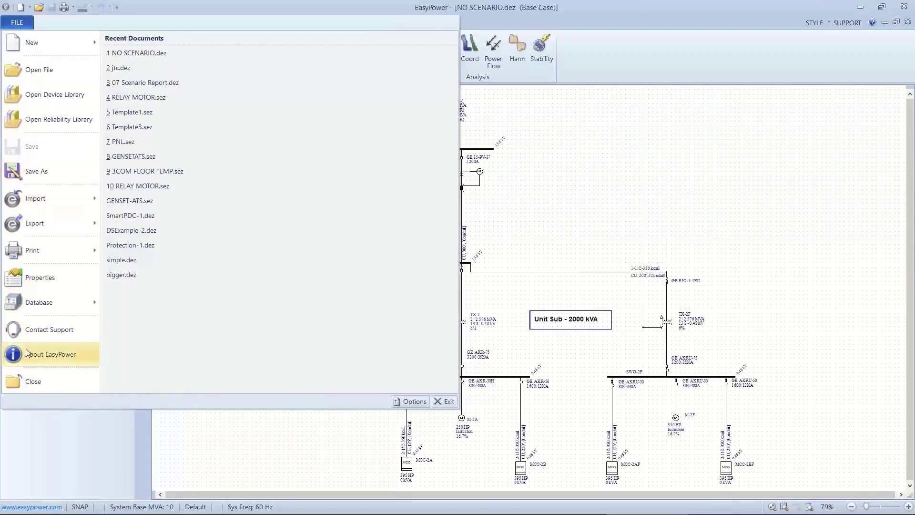
{"action": "left_click", "coordinate": [29, 381]}
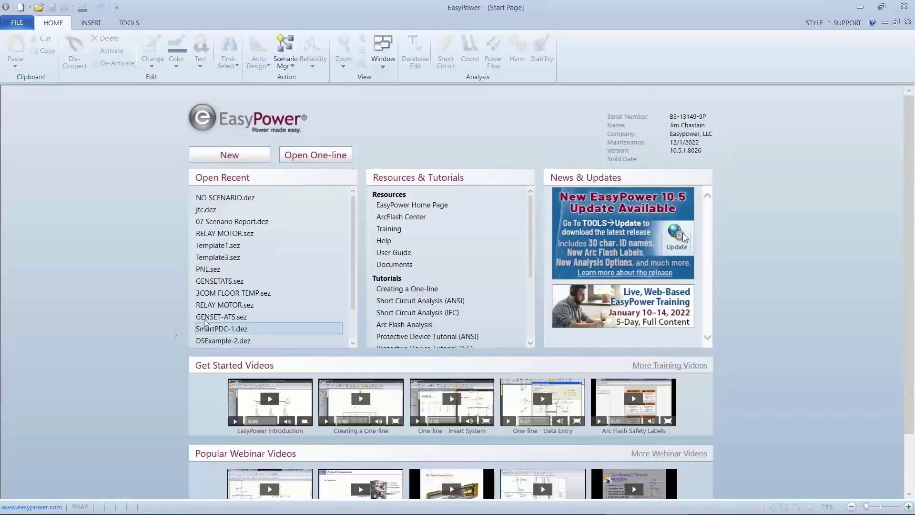
{"action": "left_click", "coordinate": [236, 222]}
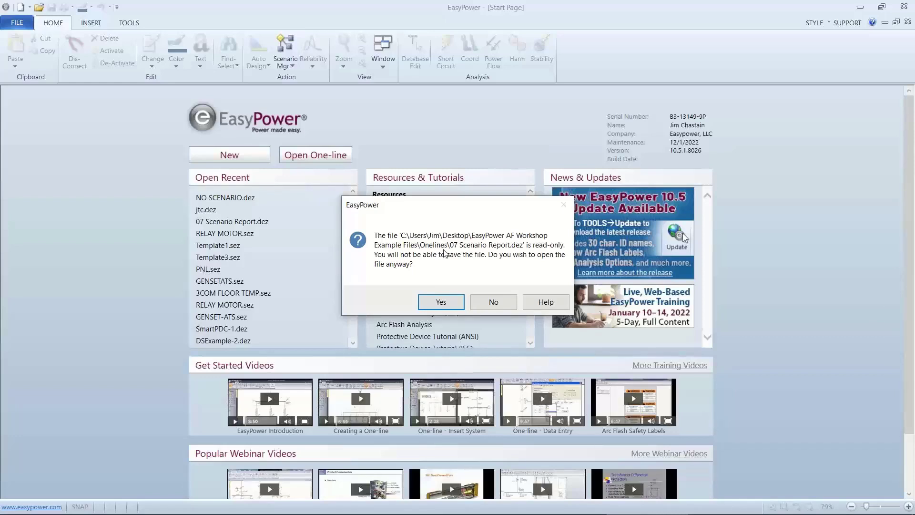
{"action": "left_click", "coordinate": [437, 301]}
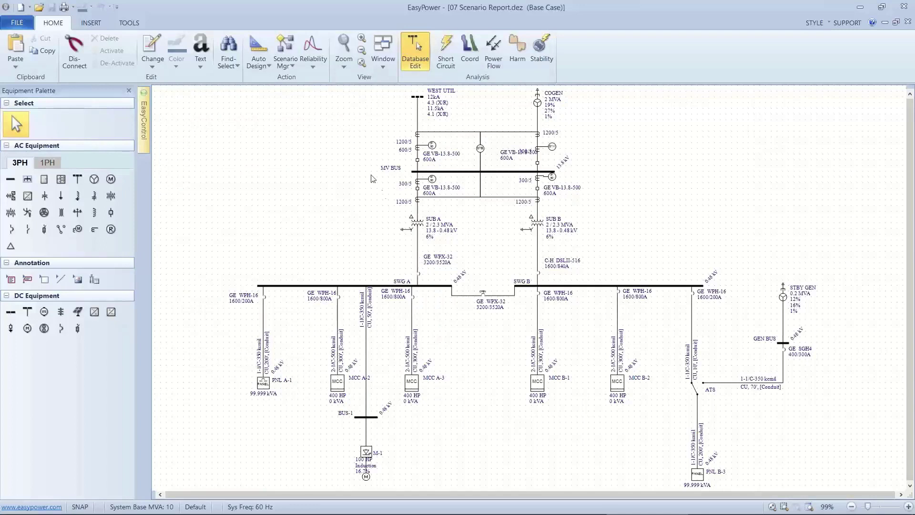
- Load the stored 'Util only - Tie closed' scenario onto the 07 Scenario Report one-line
{"action": "left_click", "coordinate": [294, 68]}
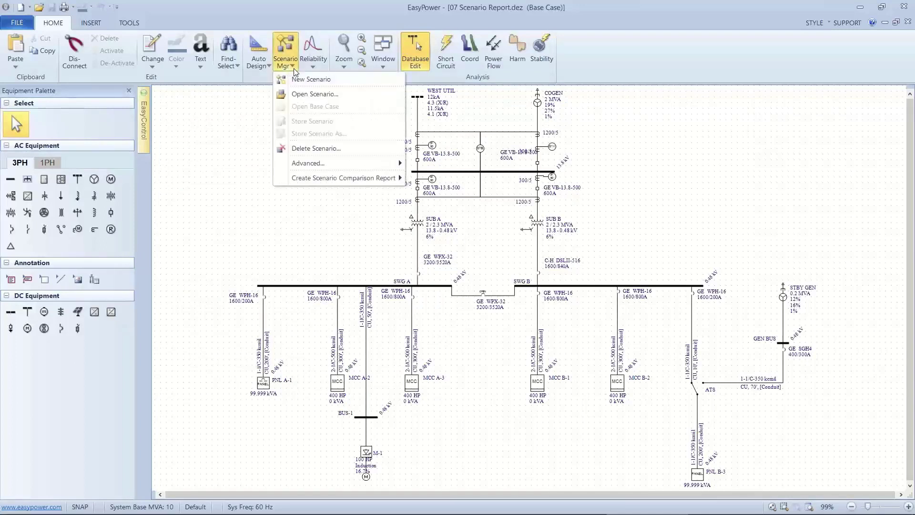
{"action": "left_click", "coordinate": [298, 93]}
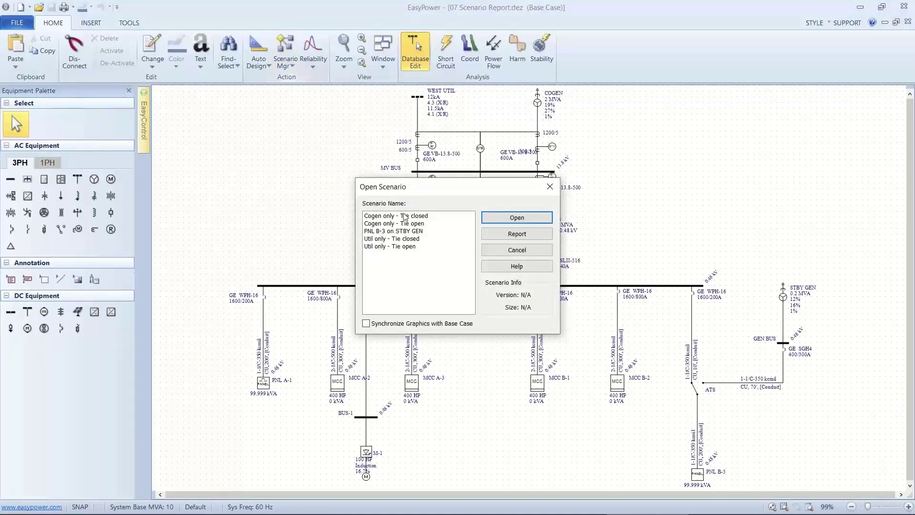
{"action": "left_click_drag", "start_coordinate": [416, 192], "coordinate": [241, 110]}
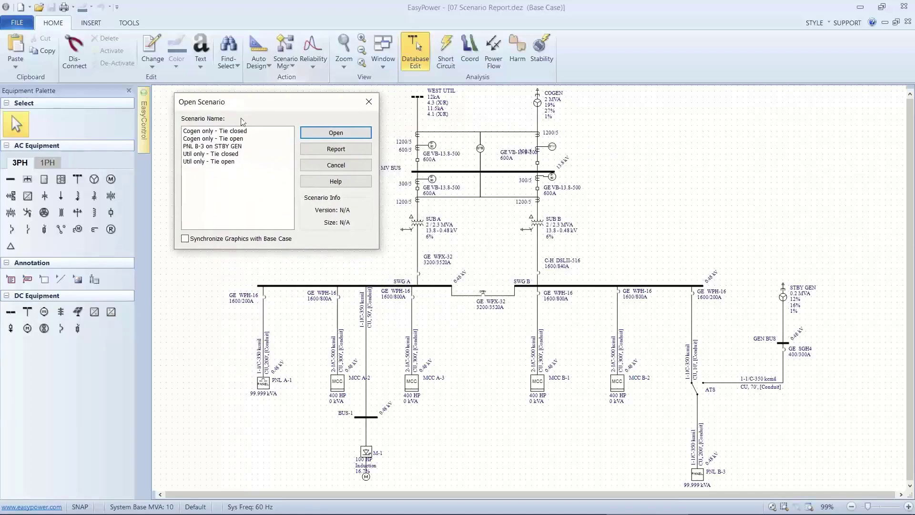
{"action": "left_click", "coordinate": [214, 154]}
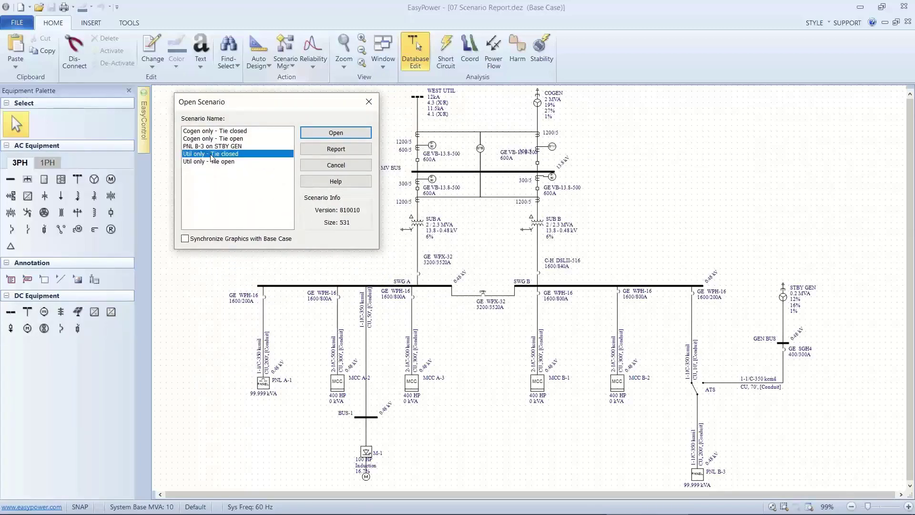
{"action": "left_click", "coordinate": [333, 136]}
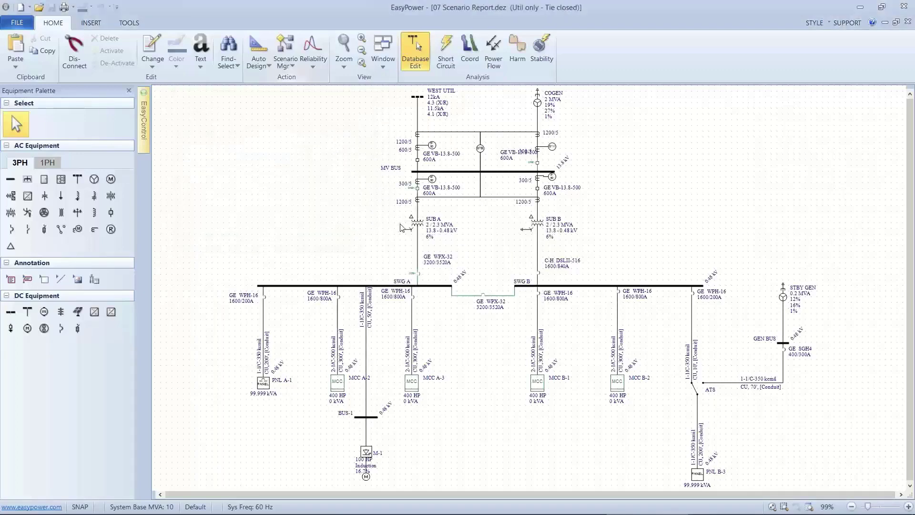
- Zoom and pan the one-line to inspect the in-service SWG A–SWG B tie
{"action": "scroll", "coordinate": [437, 307], "scroll_direction": "up", "scroll_amount": 3}
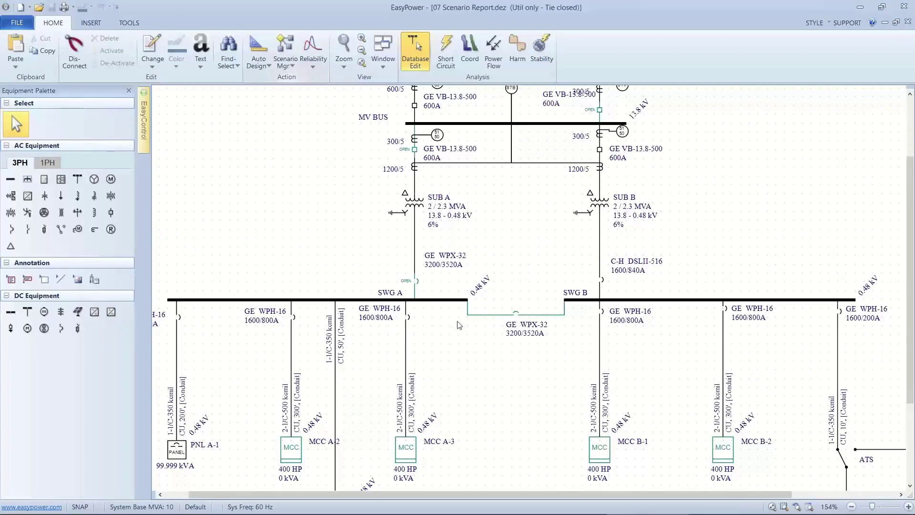
{"action": "left_click_drag", "start_coordinate": [460, 326], "coordinate": [385, 342]}
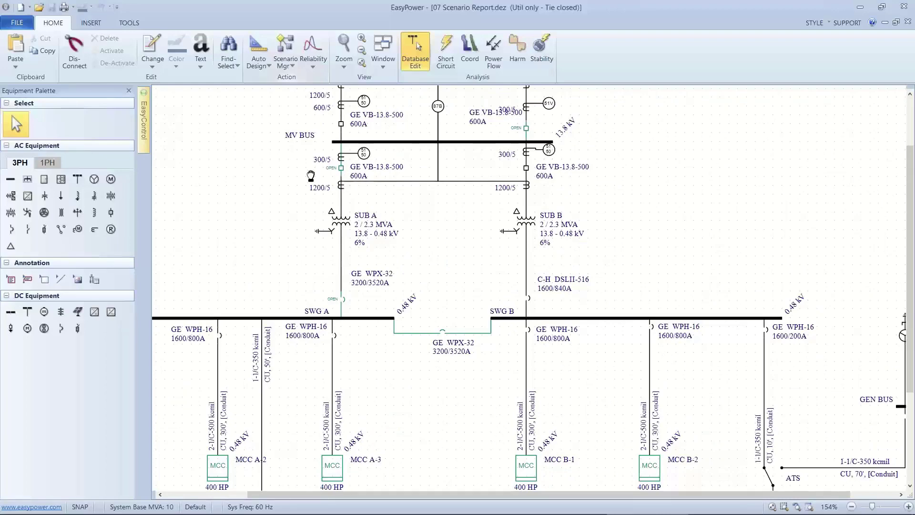
{"action": "scroll", "coordinate": [319, 210], "scroll_direction": "up", "scroll_amount": 1}
{"action": "scroll", "coordinate": [324, 247], "scroll_direction": "up", "scroll_amount": 2}
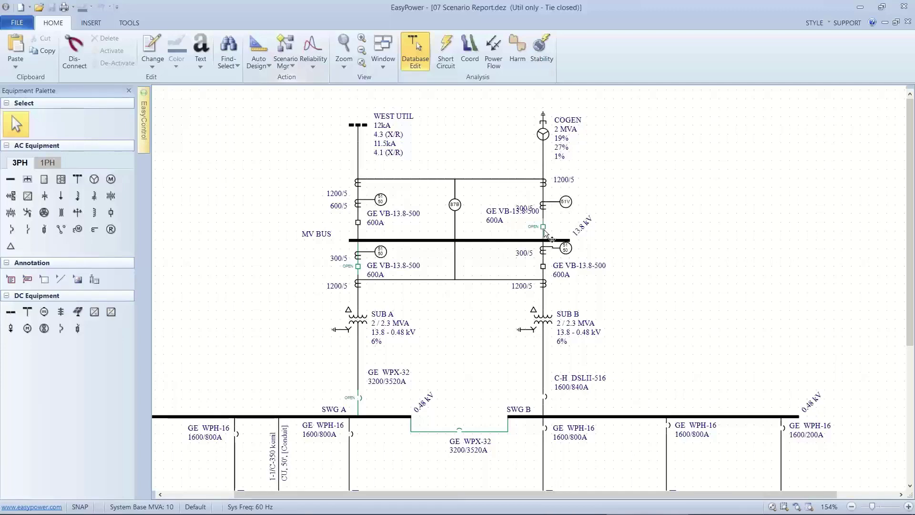
{"action": "scroll", "coordinate": [481, 255], "scroll_direction": "down", "scroll_amount": 3}
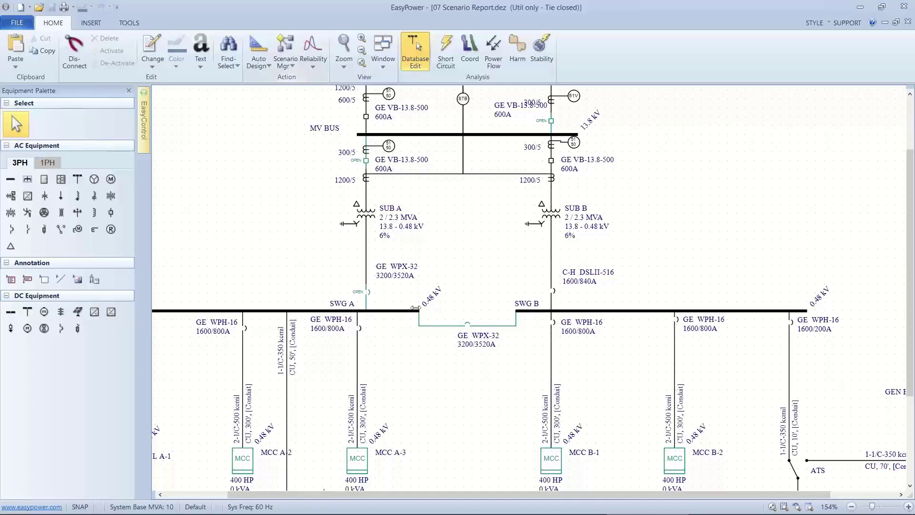
{"action": "scroll", "coordinate": [443, 286], "scroll_direction": "down", "scroll_amount": 3}
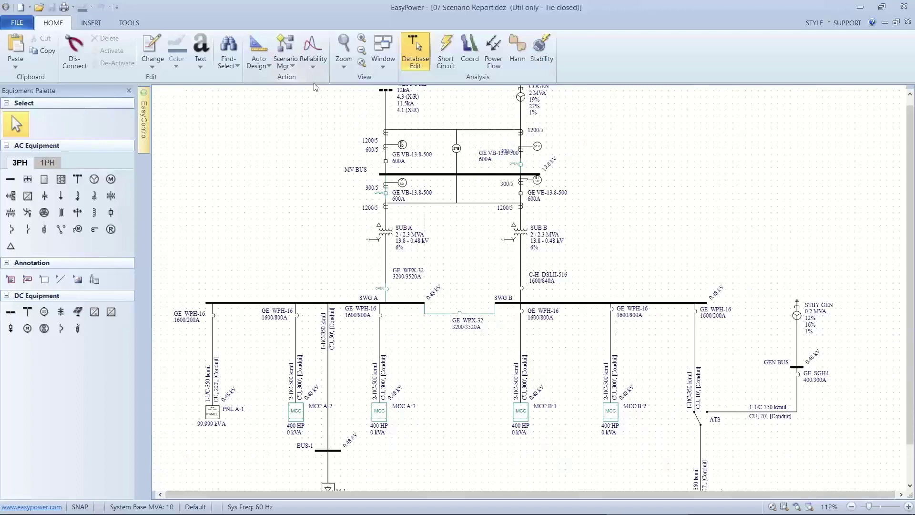
- Without storing current edits, report the changes made by the 'Util only - Tie closed' scenario
{"action": "left_click", "coordinate": [293, 67]}
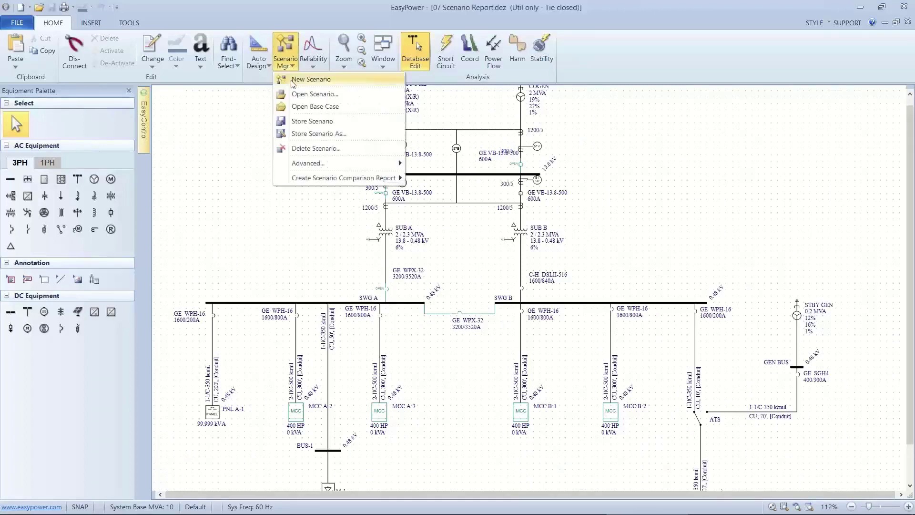
{"action": "left_click", "coordinate": [289, 94]}
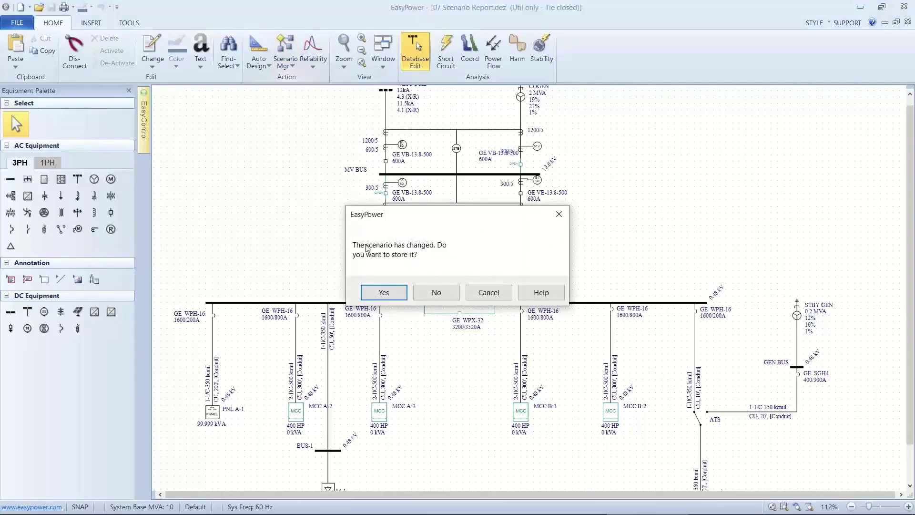
{"action": "left_click", "coordinate": [430, 293]}
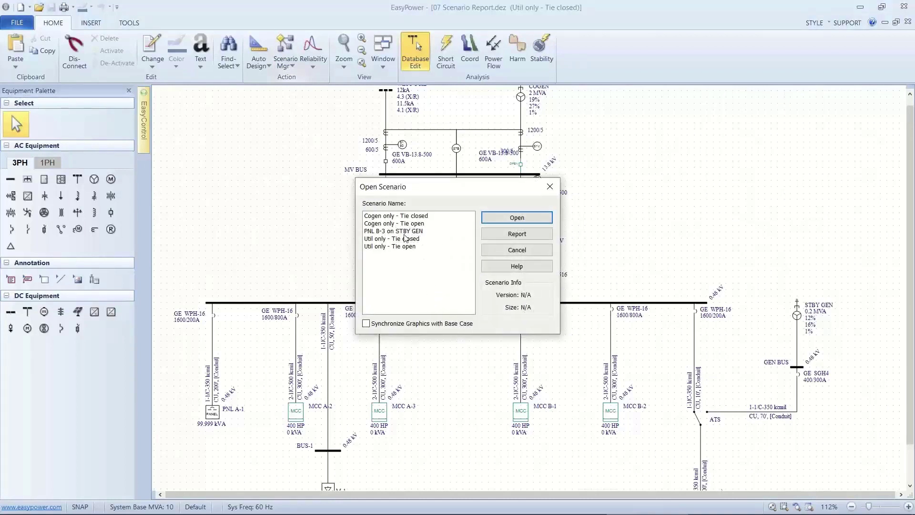
{"action": "left_click", "coordinate": [405, 239]}
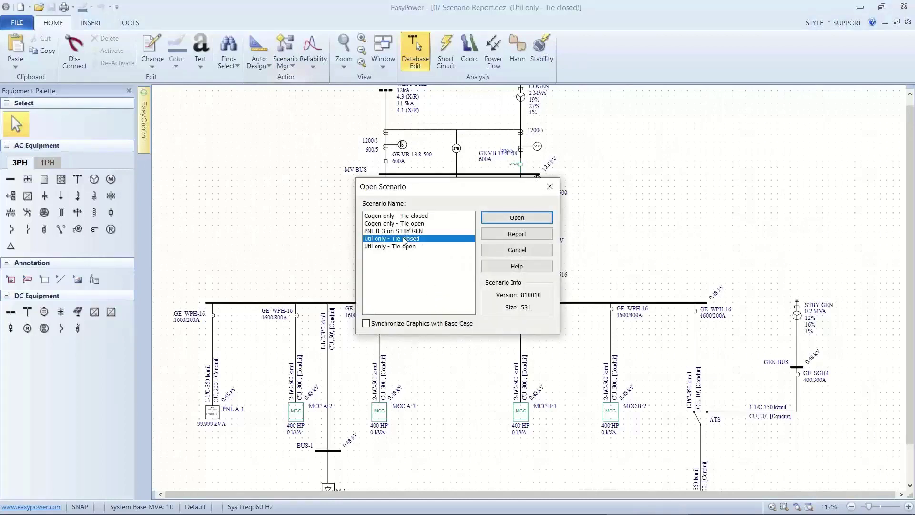
{"action": "left_click", "coordinate": [505, 235]}
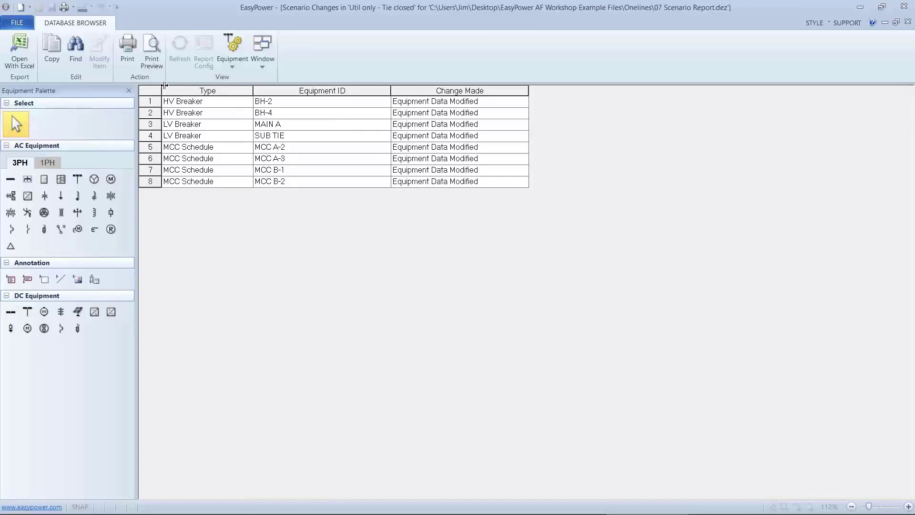
- Close the Scenario Changes window
{"action": "left_click", "coordinate": [17, 22]}
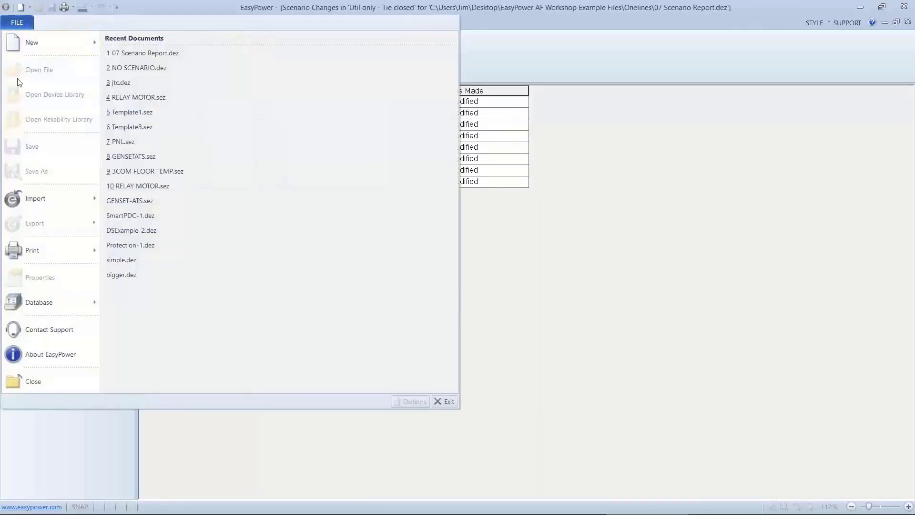
{"action": "left_click", "coordinate": [15, 377]}
{"action": "scroll", "coordinate": [281, 280], "scroll_direction": "down", "scroll_amount": 3}
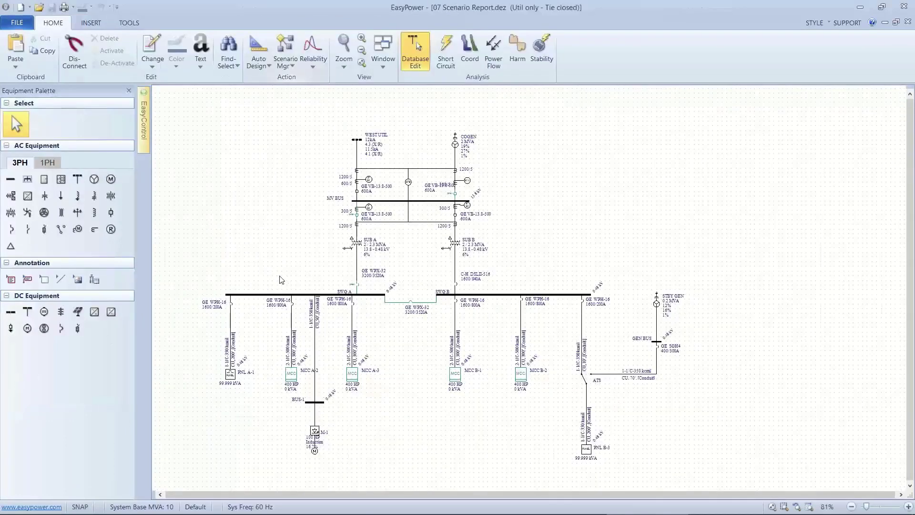
- Return the one-line to the Base Case, discarding the unstored scenario changes
{"action": "left_click", "coordinate": [289, 62]}
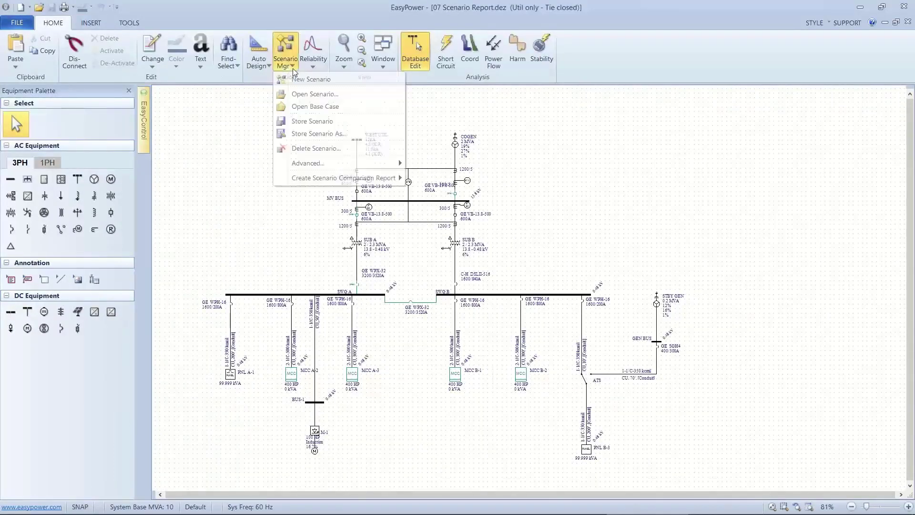
{"action": "left_click", "coordinate": [313, 107]}
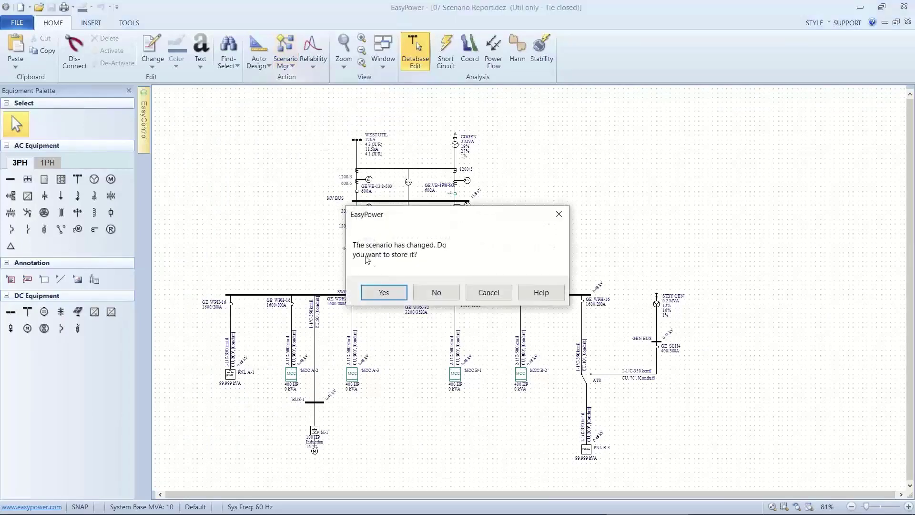
{"action": "left_click", "coordinate": [434, 293]}
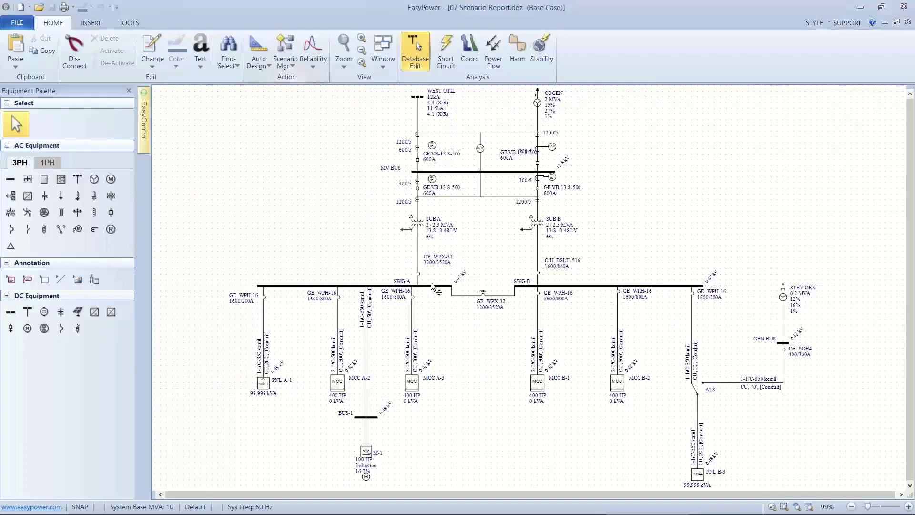
{"action": "left_click_drag", "start_coordinate": [448, 234], "coordinate": [450, 253]}
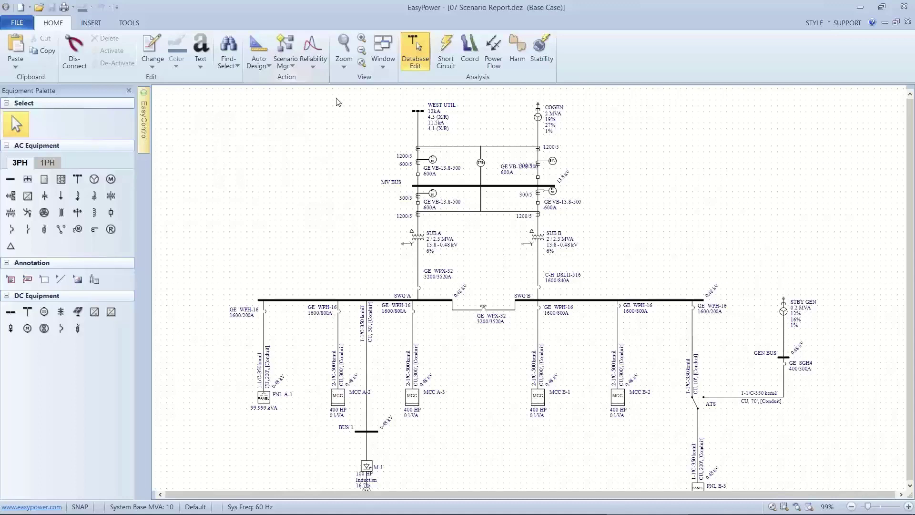
- Start an Equipment Duty comparison without saving, keeping Worst Case comparison and All Scenarios
{"action": "left_click", "coordinate": [291, 69]}
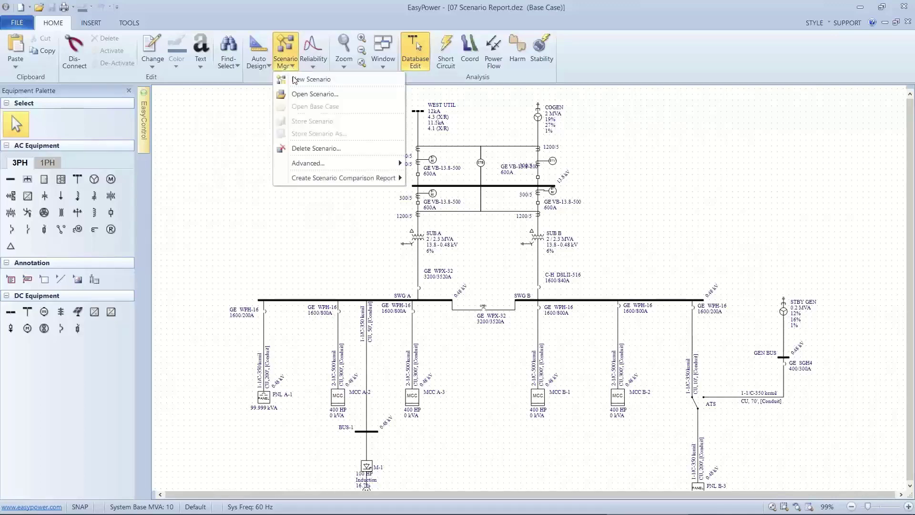
{"action": "mouse_move", "coordinate": [303, 179]}
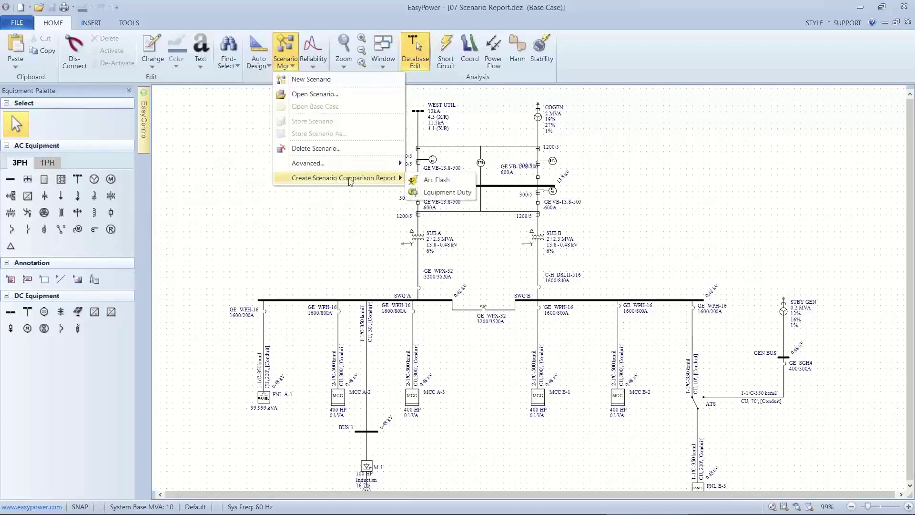
{"action": "left_click", "coordinate": [413, 192]}
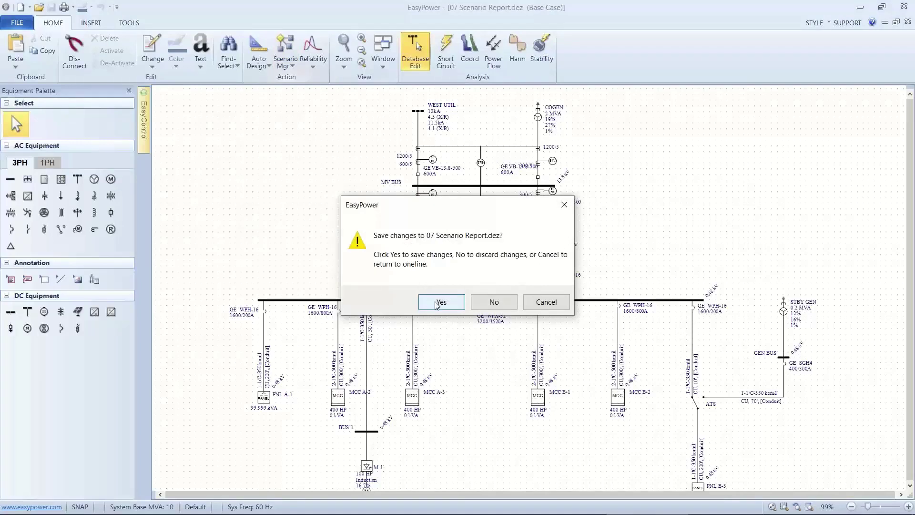
{"action": "left_click", "coordinate": [476, 304]}
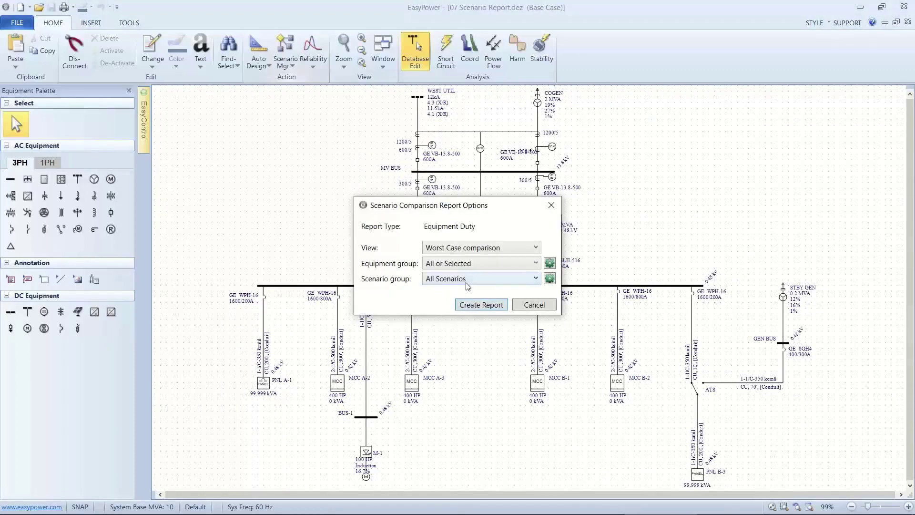
{"action": "left_click", "coordinate": [466, 282]}
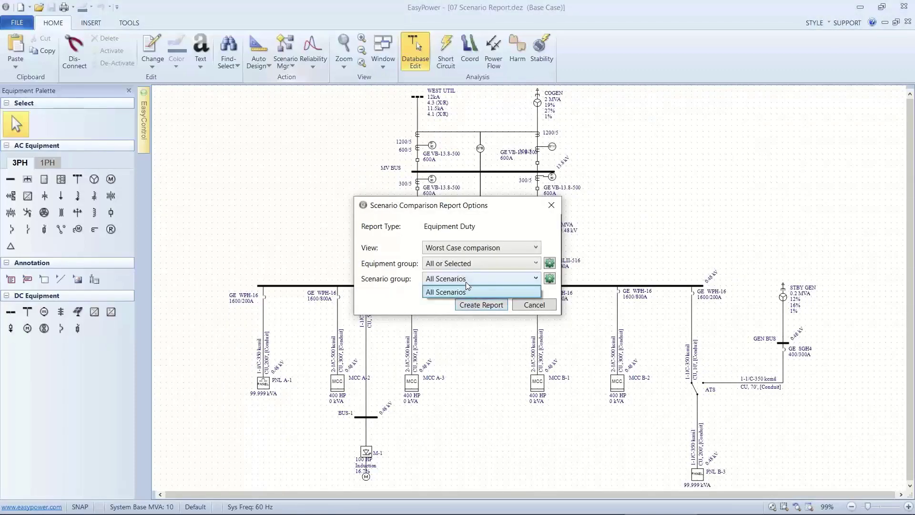
{"action": "left_click", "coordinate": [465, 282]}
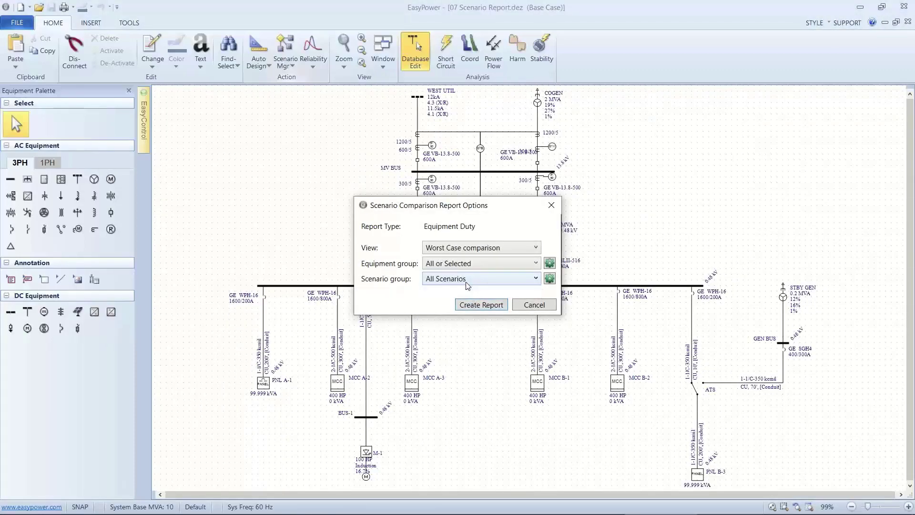
- Generate the Equipment Duty report, review all scenarios, then show each device's worst scenario
{"action": "left_click", "coordinate": [474, 306]}
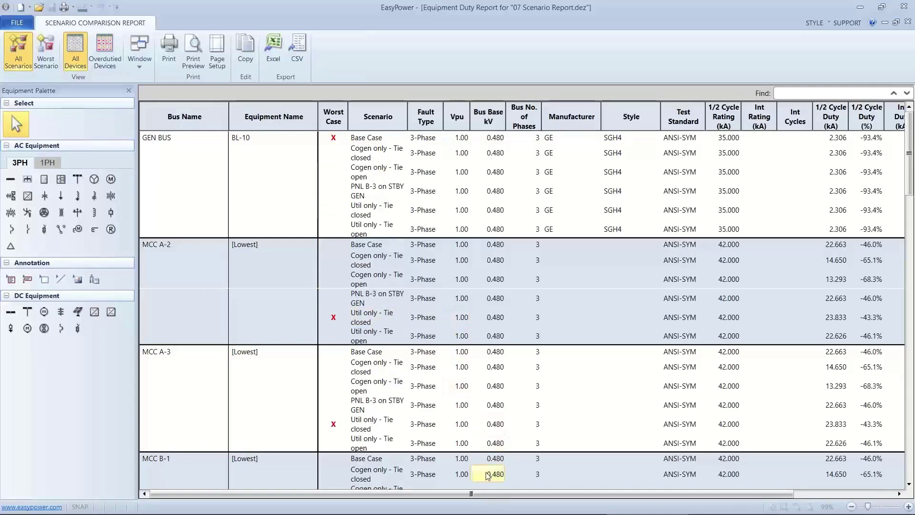
{"action": "left_click_drag", "start_coordinate": [487, 493], "coordinate": [618, 478]}
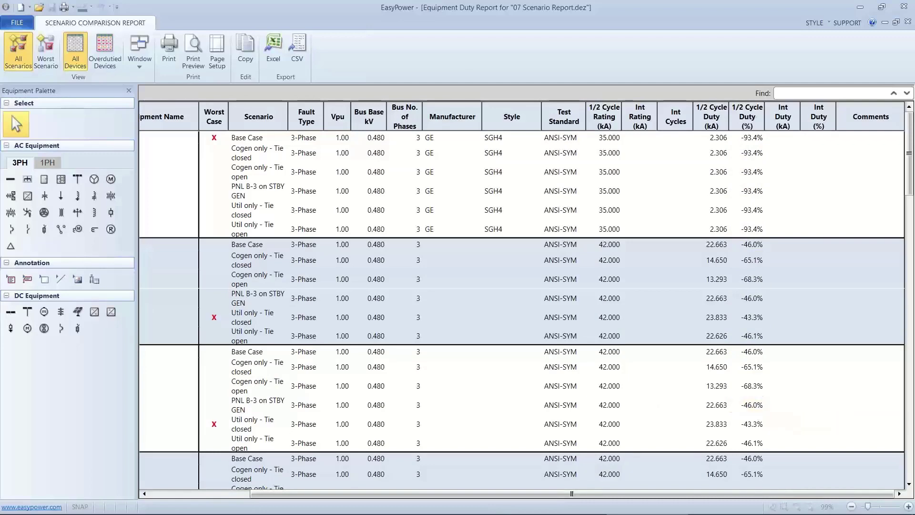
{"action": "left_click", "coordinate": [909, 419]}
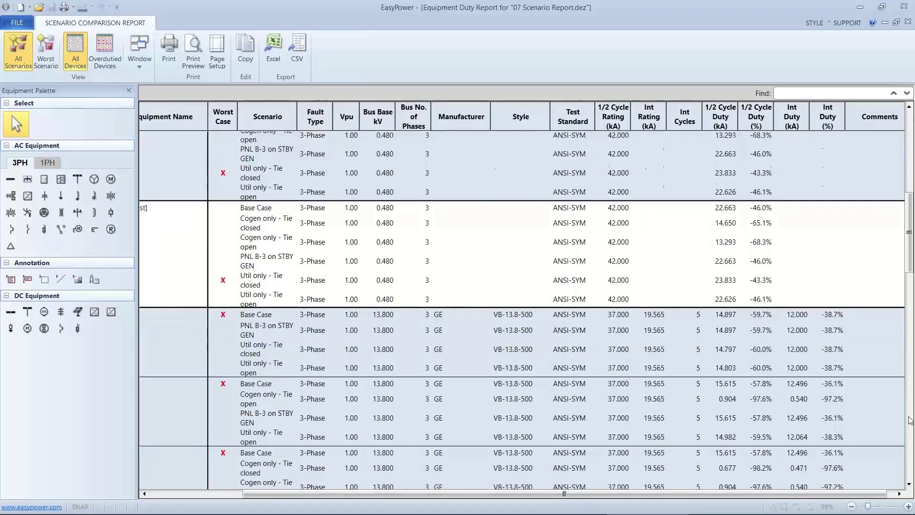
{"action": "left_click", "coordinate": [909, 419]}
{"action": "left_click", "coordinate": [909, 419]}
{"action": "left_click", "coordinate": [909, 420]}
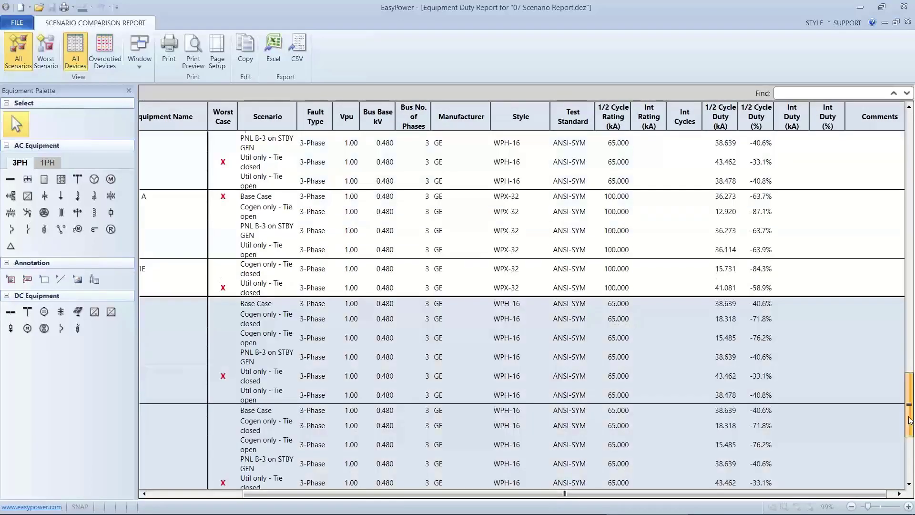
{"action": "left_click_drag", "start_coordinate": [909, 425], "coordinate": [904, 466]}
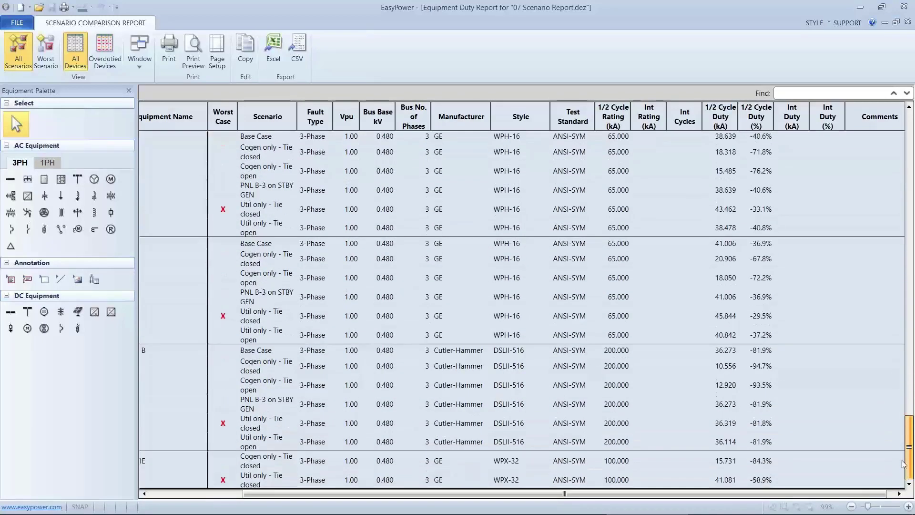
{"action": "left_click", "coordinate": [50, 47]}
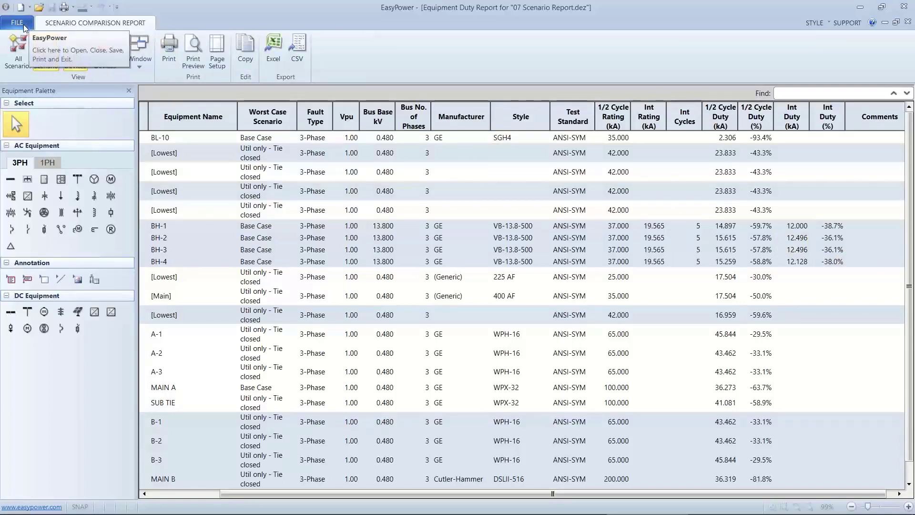
- Switch back to All Scenarios and close the Equipment Duty comparison report
{"action": "left_click", "coordinate": [18, 46]}
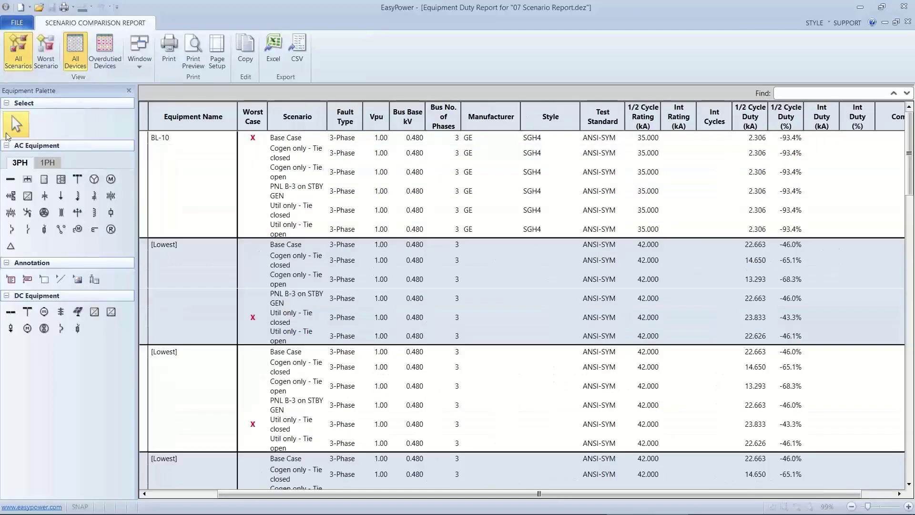
{"action": "left_click", "coordinate": [17, 22]}
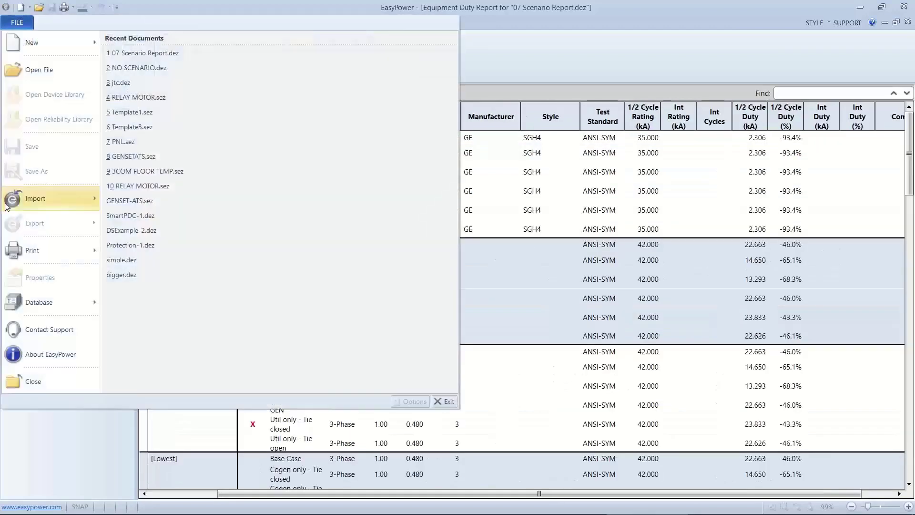
{"action": "left_click", "coordinate": [32, 381]}
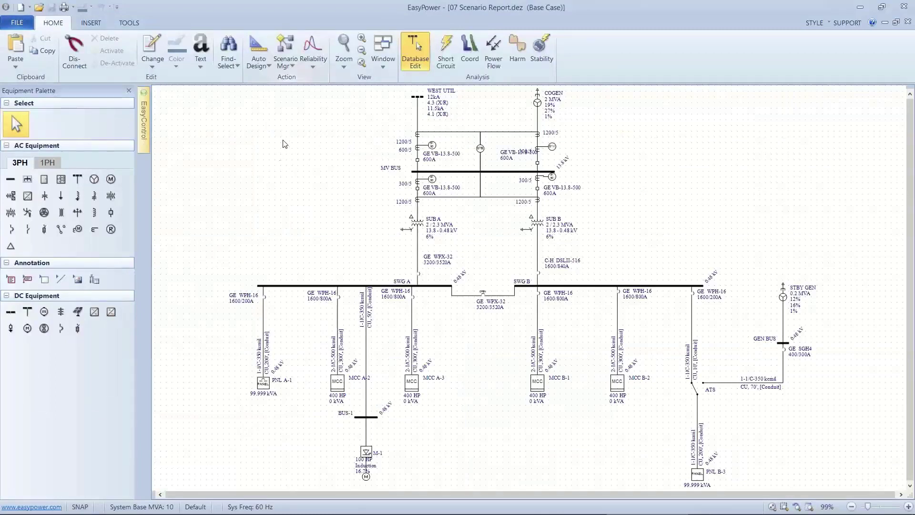
- Bring up the stored scenario list, then close it without loading any scenario
{"action": "left_click", "coordinate": [292, 66]}
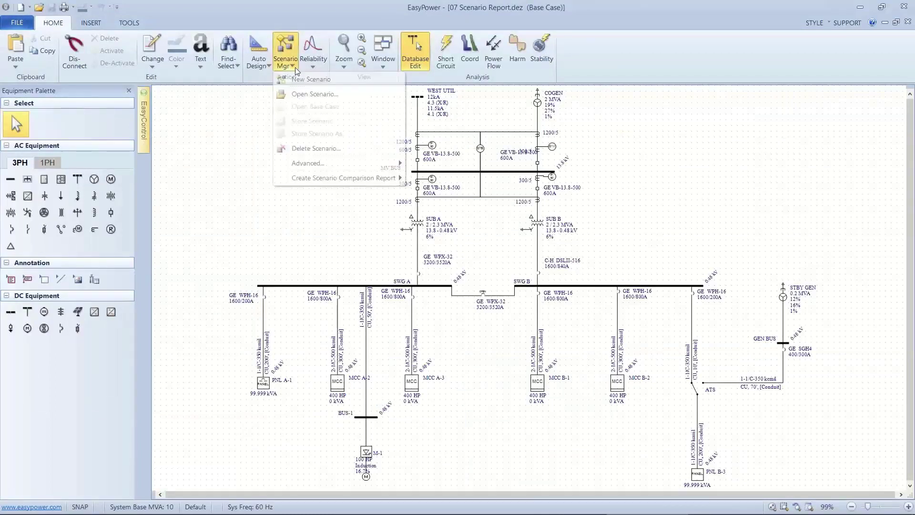
{"action": "left_click", "coordinate": [293, 93]}
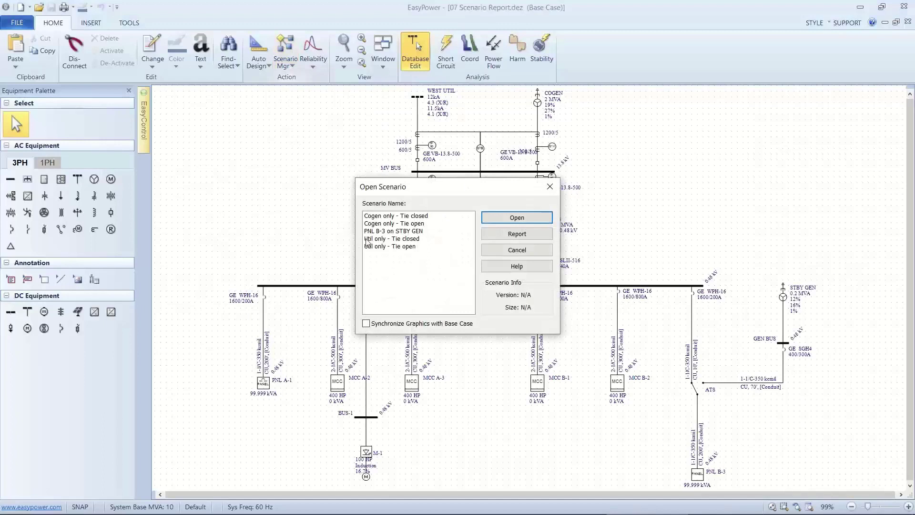
{"action": "left_click_drag", "start_coordinate": [410, 194], "coordinate": [241, 123]}
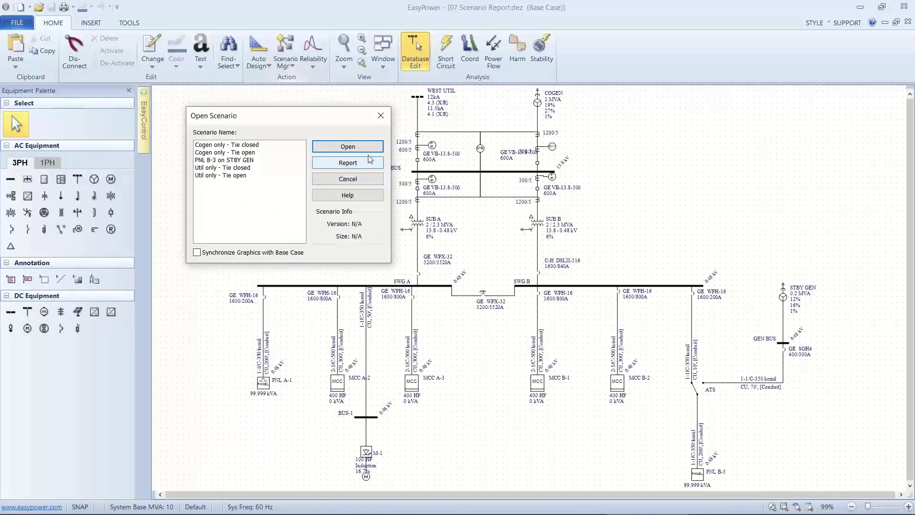
{"action": "left_click", "coordinate": [379, 121]}
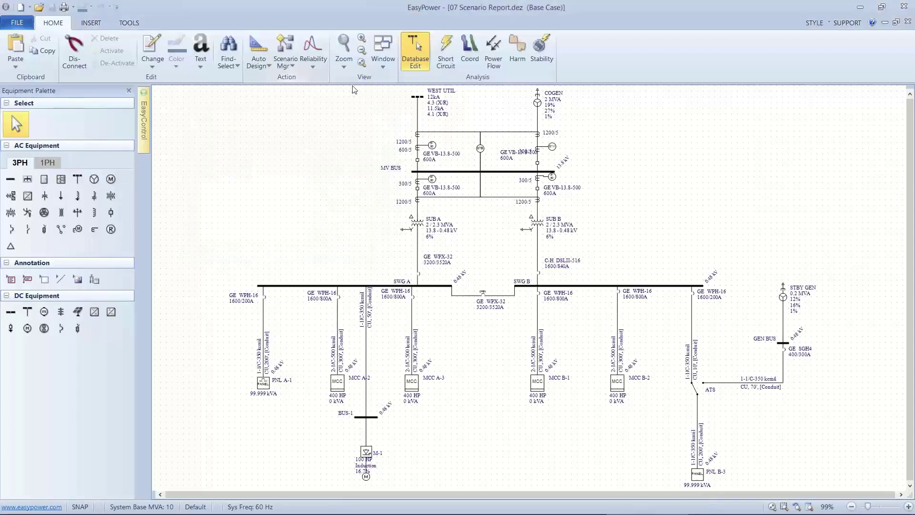
- Start a new scenario from the base case and select the SUB TIE breaker
{"action": "left_click", "coordinate": [292, 67]}
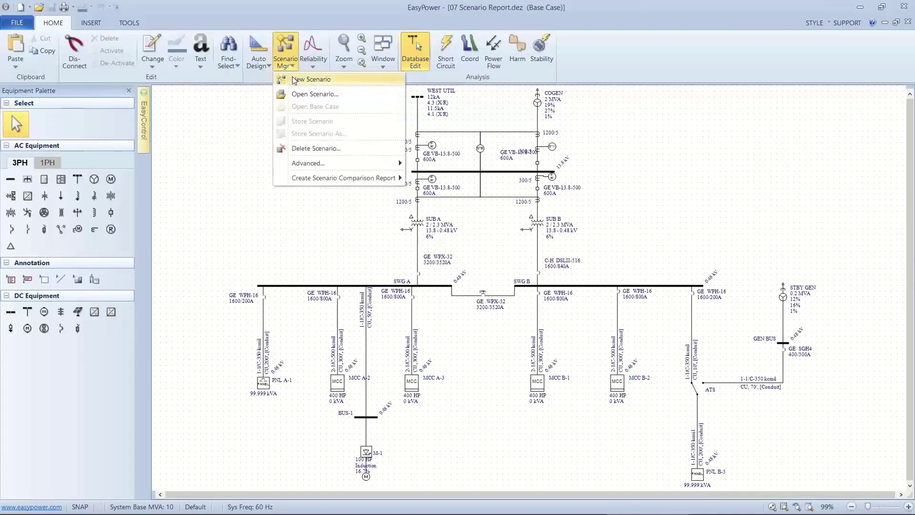
{"action": "left_click", "coordinate": [294, 80]}
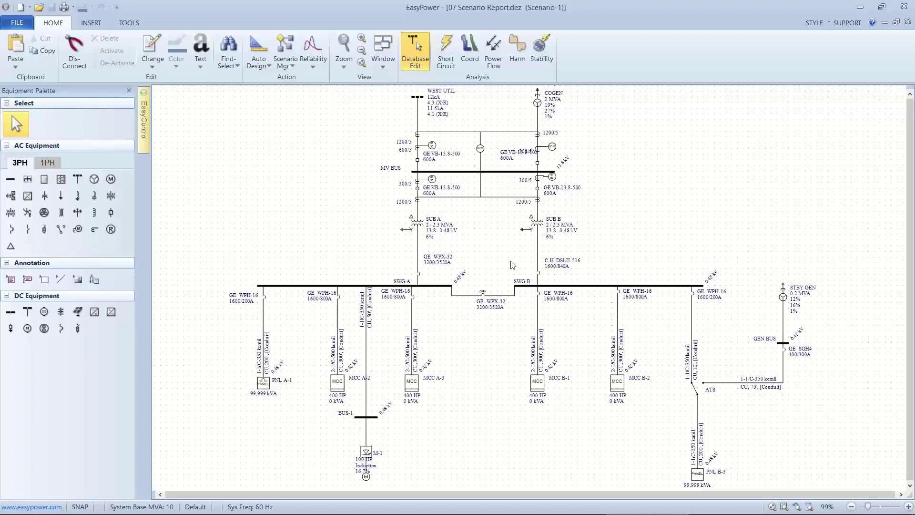
{"action": "left_click", "coordinate": [484, 294]}
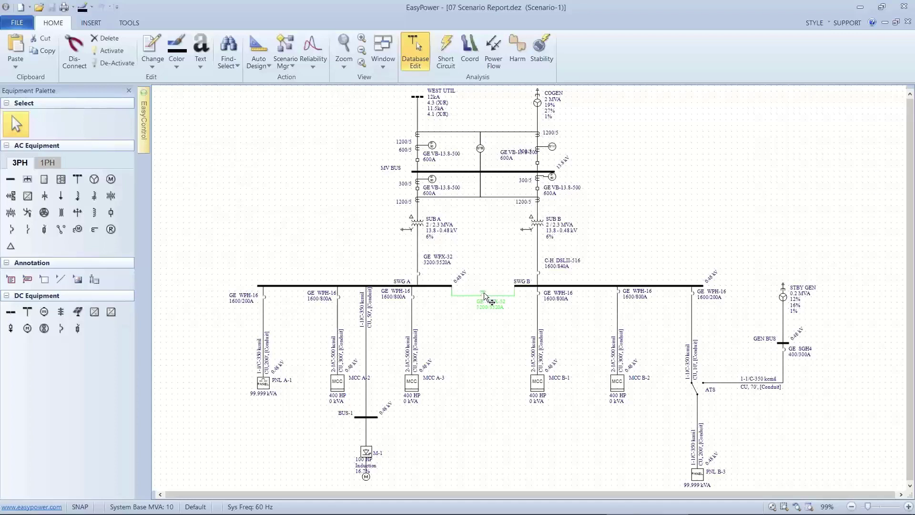
{"action": "right_click", "coordinate": [484, 295]}
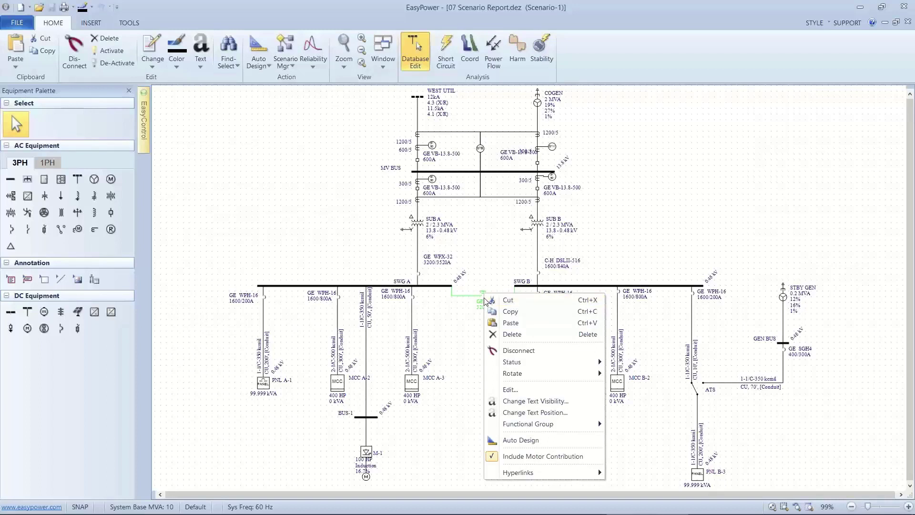
{"action": "left_click", "coordinate": [481, 294]}
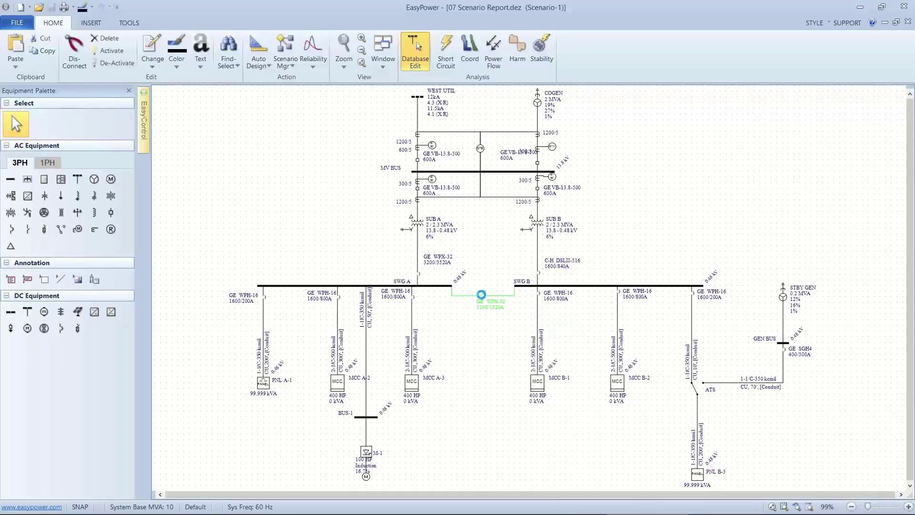
- Set the SUB TIE breaker between SWG A and SWG B to Closed
{"action": "double_click", "coordinate": [481, 294]}
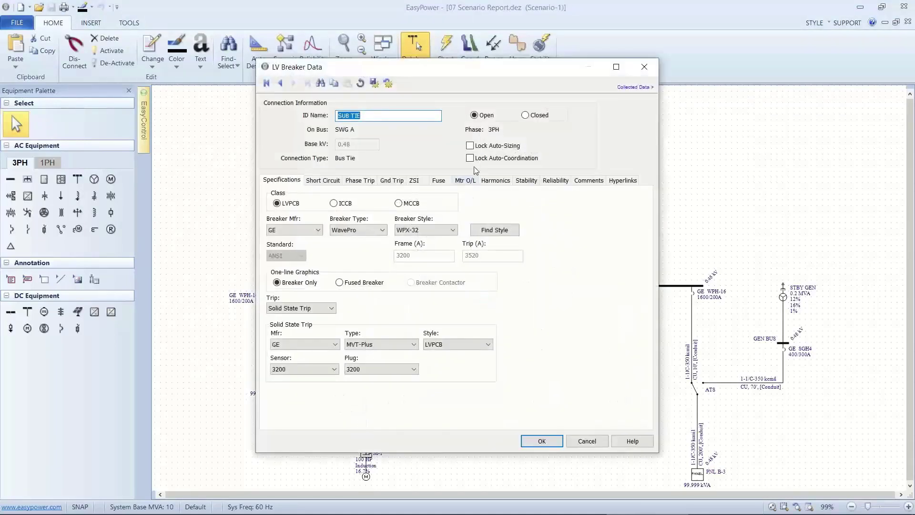
{"action": "left_click", "coordinate": [525, 115]}
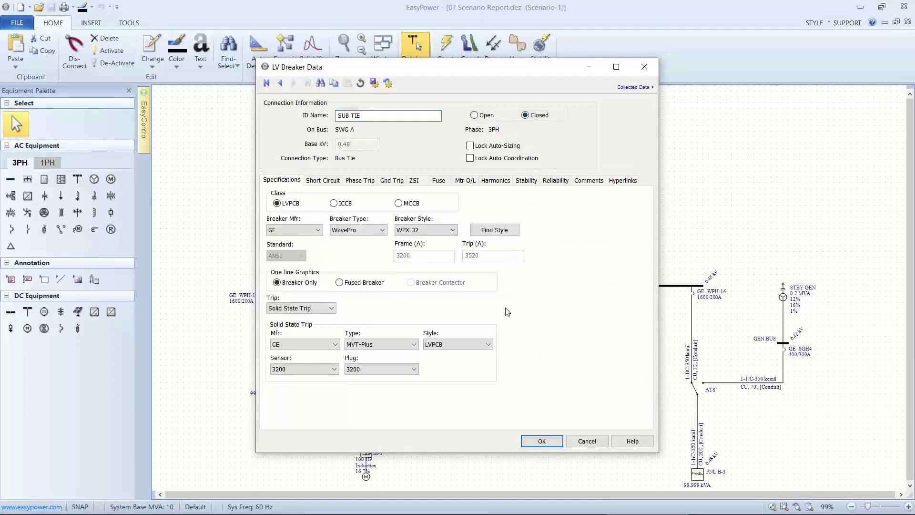
{"action": "left_click", "coordinate": [534, 439]}
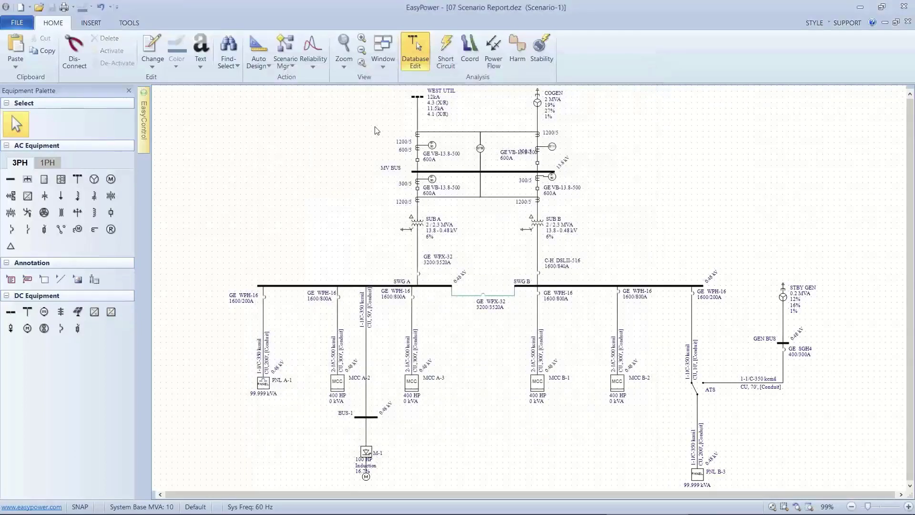
{"action": "left_click", "coordinate": [296, 66]}
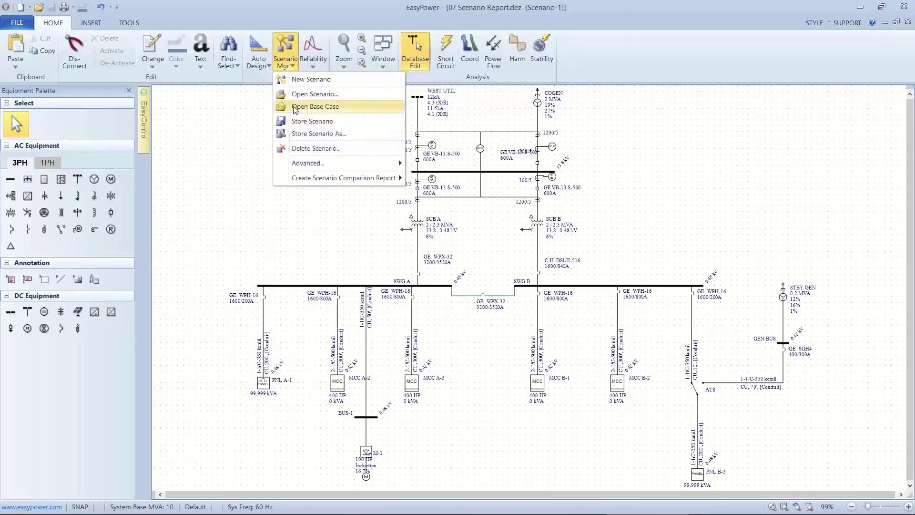
- Store the closed-tie setup as scenario 'tie closed both', then reopen the Base Case
{"action": "left_click", "coordinate": [297, 134]}
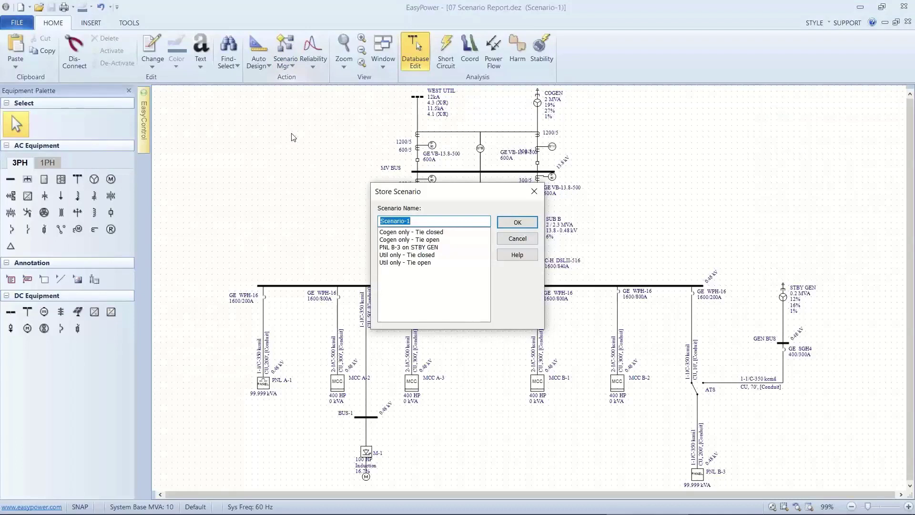
{"action": "type", "text": "tie closed both"}
{"action": "left_click", "coordinate": [507, 222]}
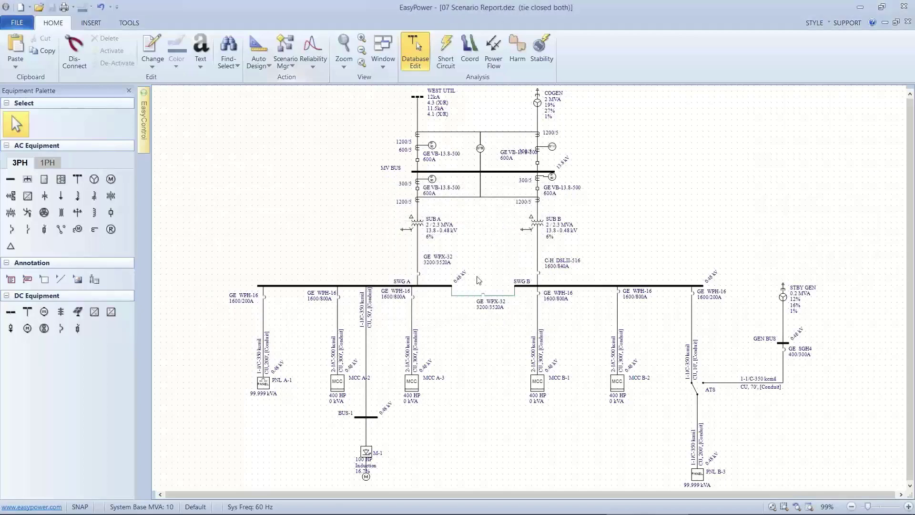
{"action": "left_click", "coordinate": [297, 67]}
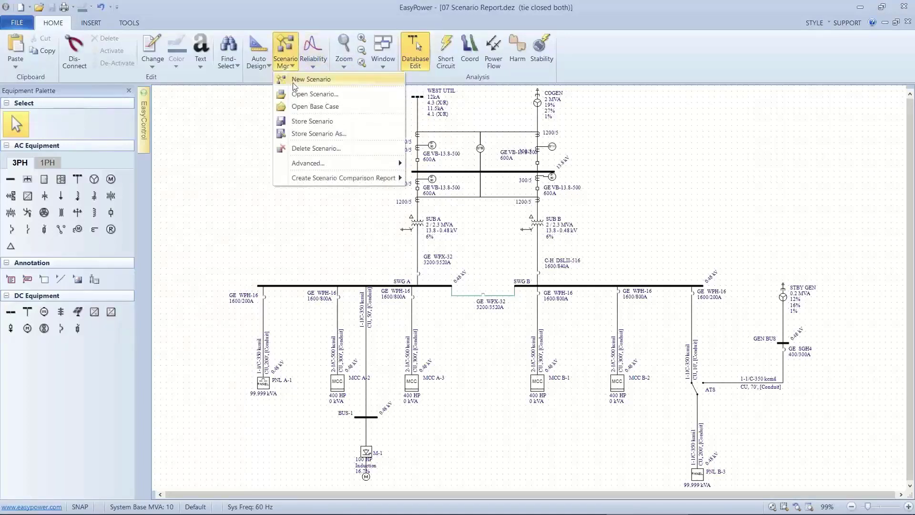
{"action": "left_click", "coordinate": [292, 108]}
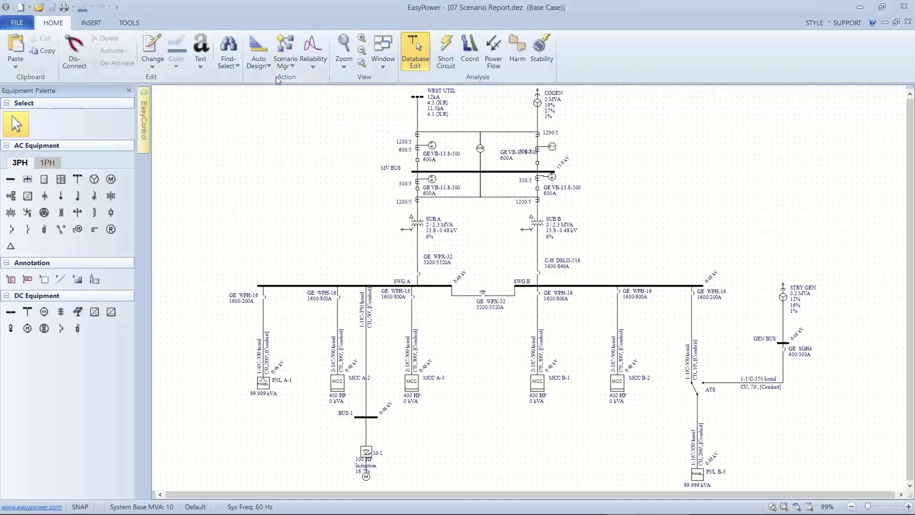
- Start an Equipment Duty scenario comparison report from the Scenario Manager
{"action": "left_click", "coordinate": [291, 68]}
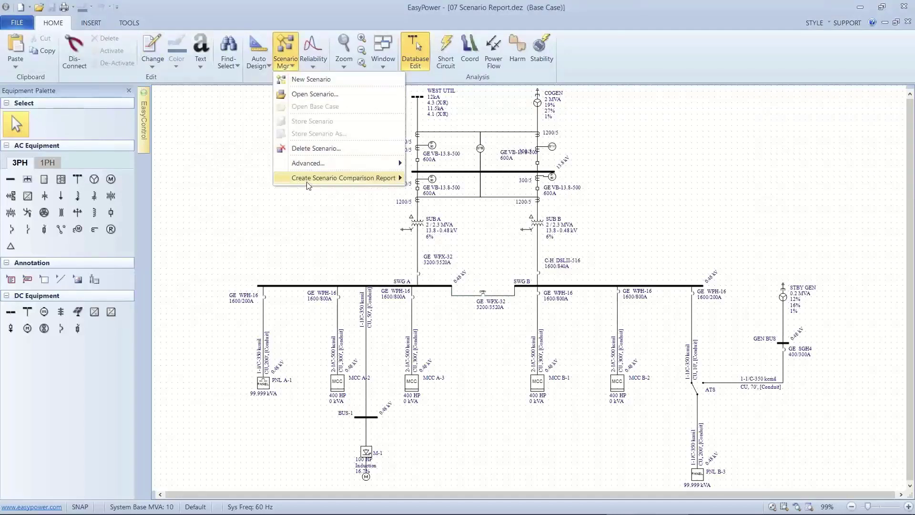
{"action": "mouse_move", "coordinate": [309, 184]}
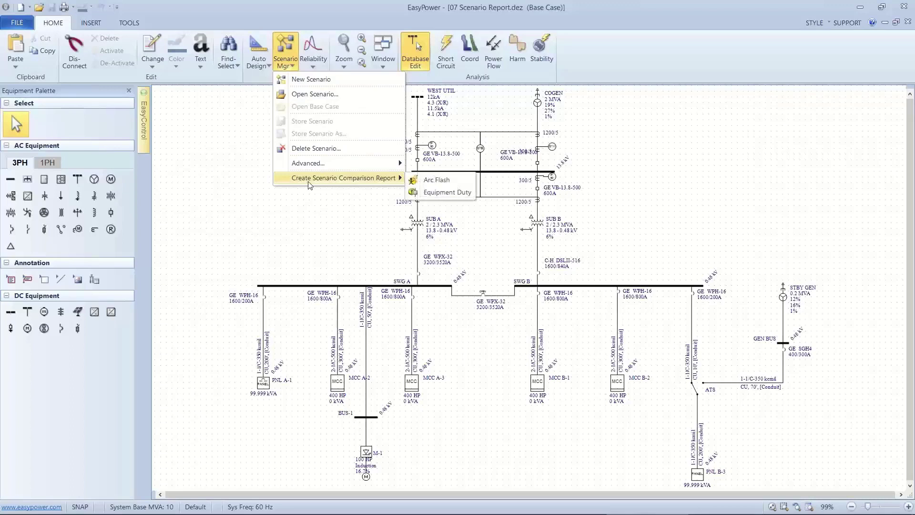
{"action": "left_click", "coordinate": [443, 193]}
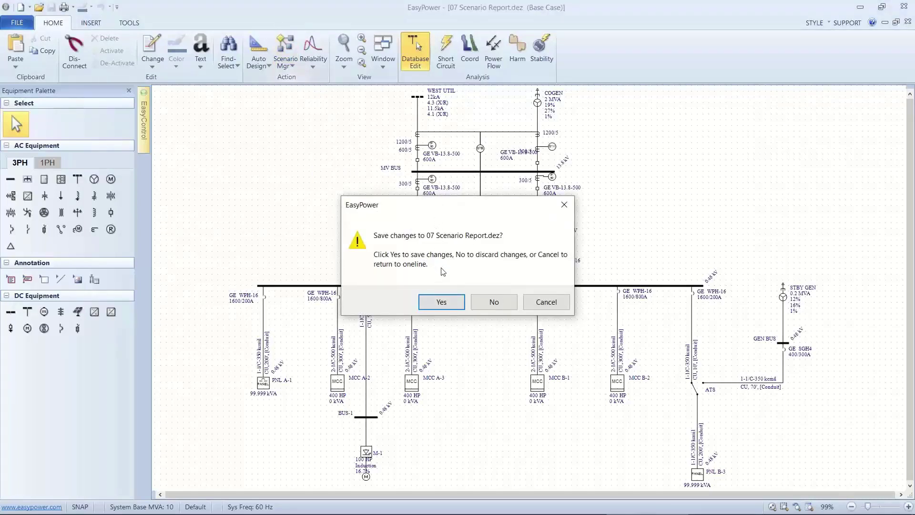
- Resave the one-line under its existing name, skip the read-only save, and generate the report
{"action": "left_click", "coordinate": [443, 302]}
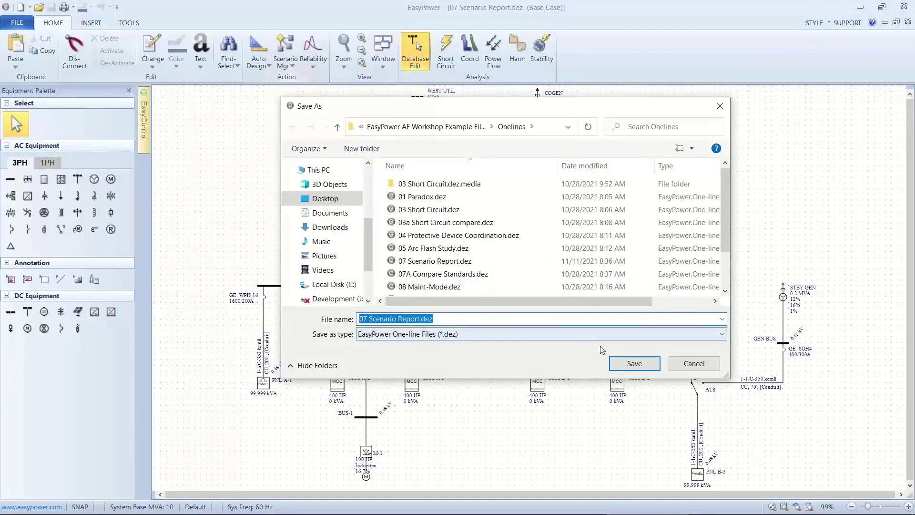
{"action": "left_click", "coordinate": [628, 365]}
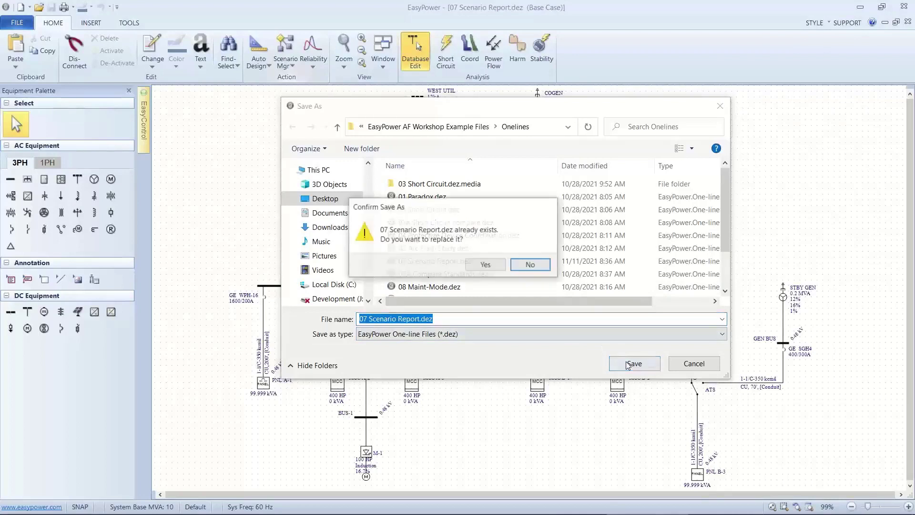
{"action": "left_click", "coordinate": [501, 267]}
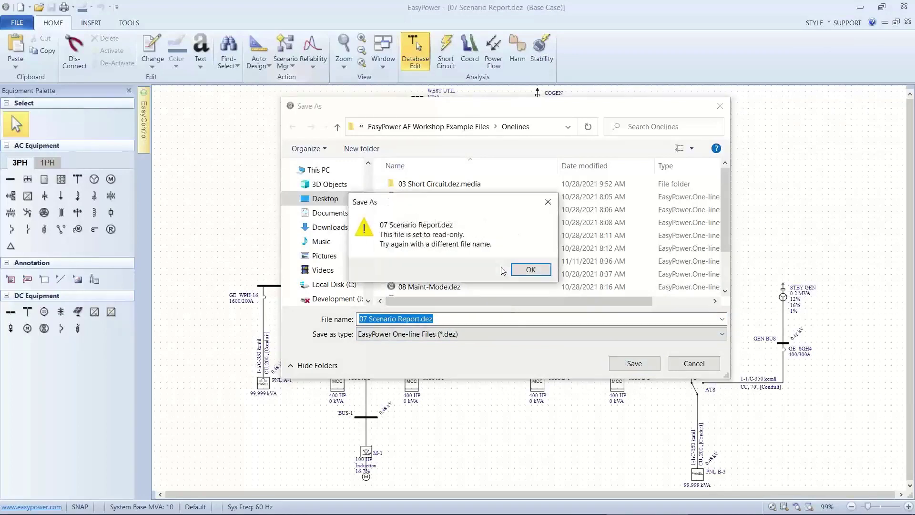
{"action": "left_click", "coordinate": [528, 269]}
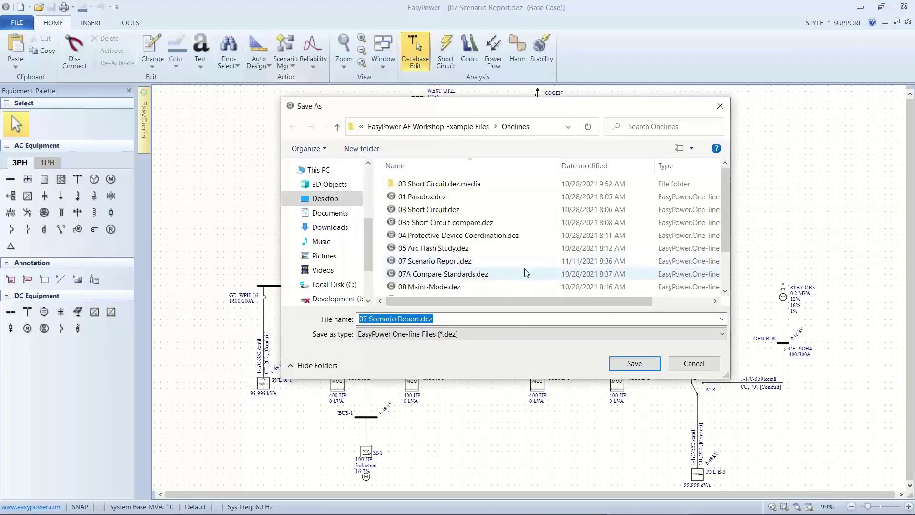
{"action": "left_click", "coordinate": [693, 363]}
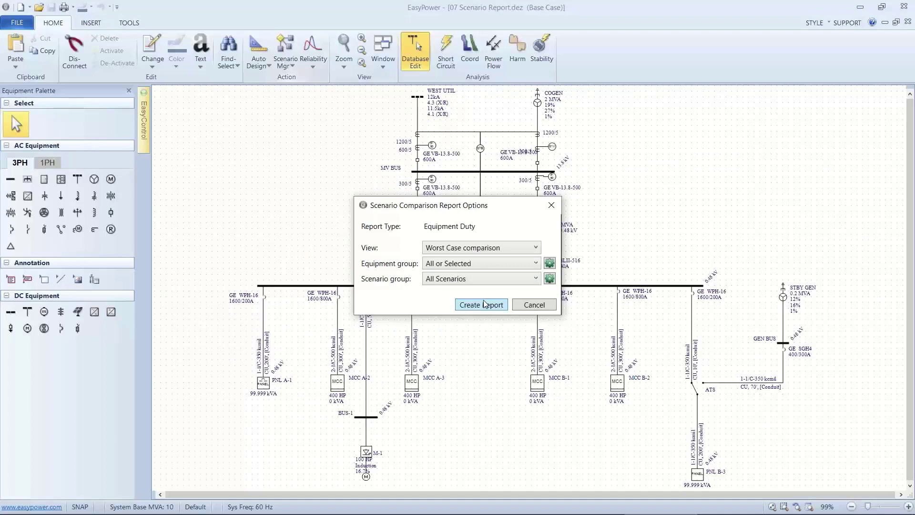
{"action": "left_click", "coordinate": [482, 305]}
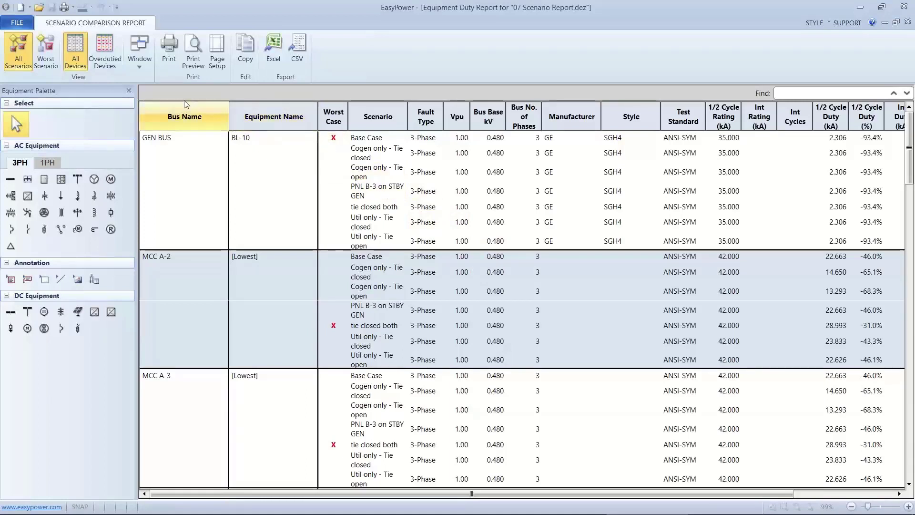
- Filter the report to overdutied devices, preview worst-case only, then show all scenarios again
{"action": "left_click", "coordinate": [106, 46]}
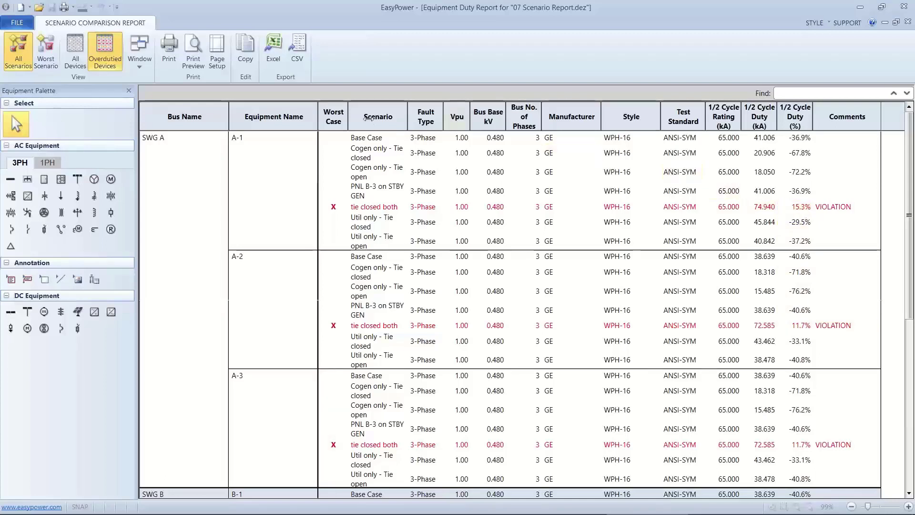
{"action": "left_click", "coordinate": [54, 45]}
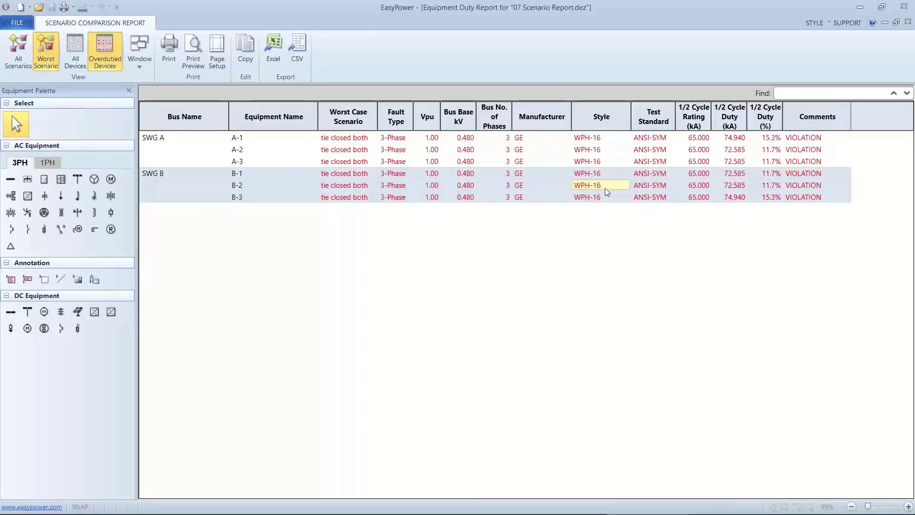
{"action": "left_click", "coordinate": [21, 44]}
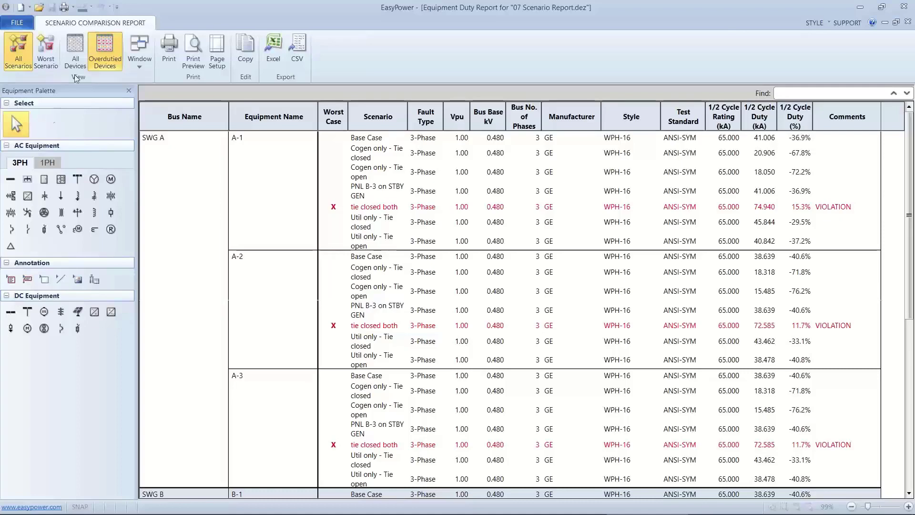
- Close the duty report and list the six stored scenarios, including 'tie closed both'
{"action": "left_click", "coordinate": [21, 27]}
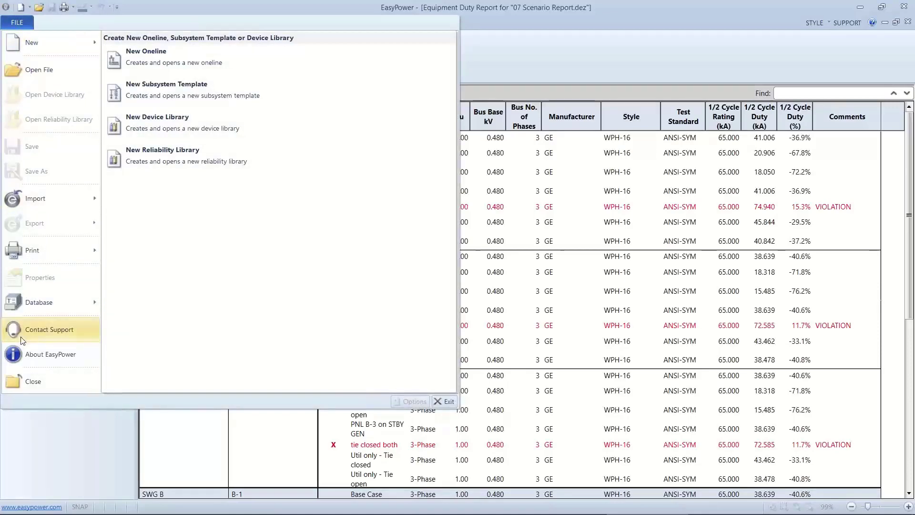
{"action": "left_click", "coordinate": [25, 382]}
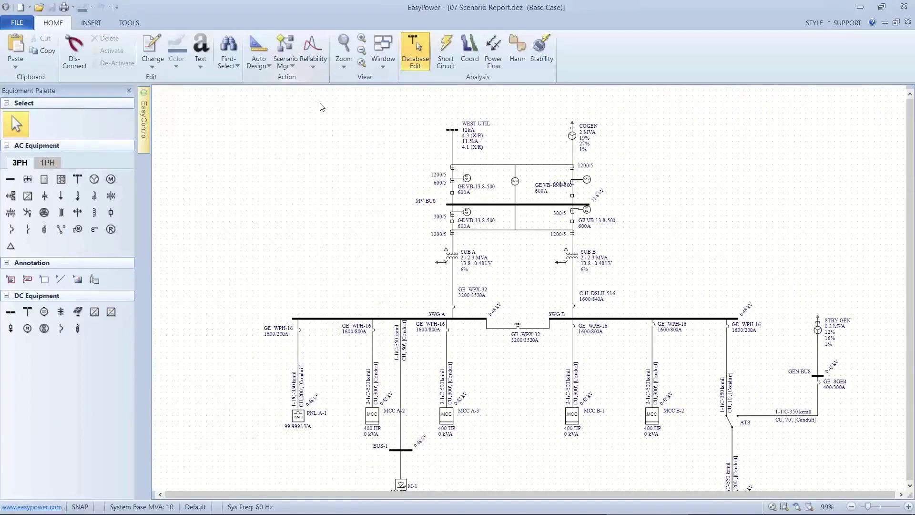
{"action": "left_click", "coordinate": [294, 67]}
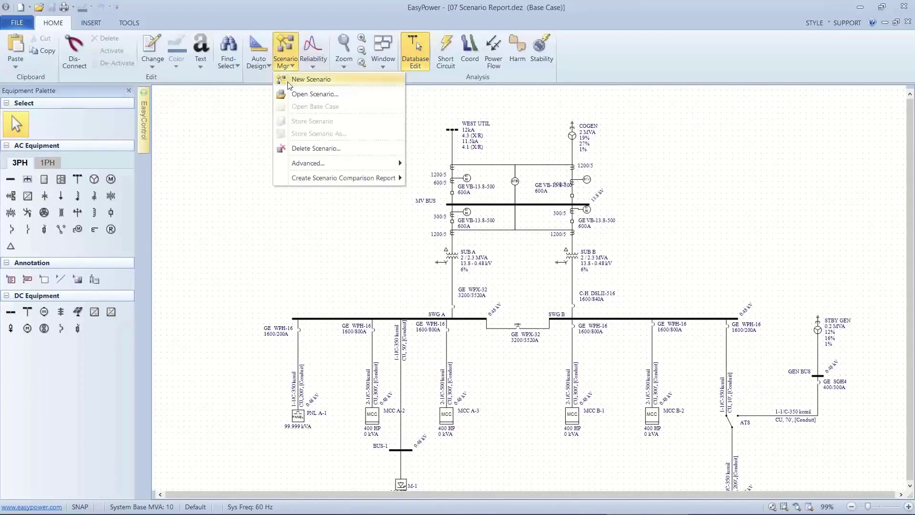
{"action": "mouse_move", "coordinate": [307, 163]}
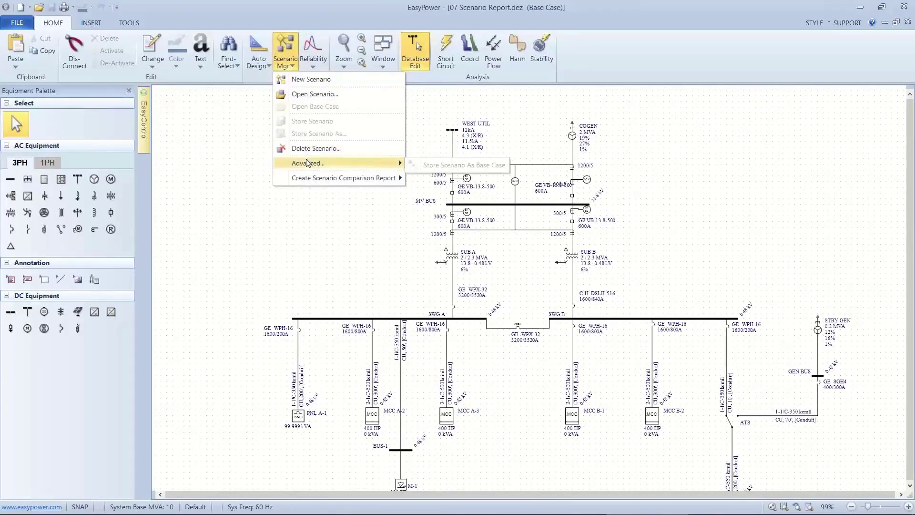
{"action": "left_click", "coordinate": [309, 95]}
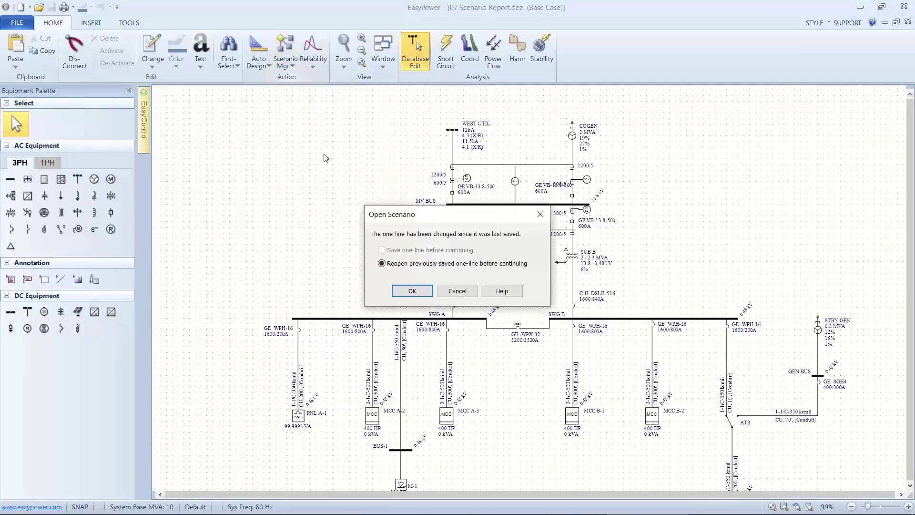
{"action": "left_click", "coordinate": [412, 290]}
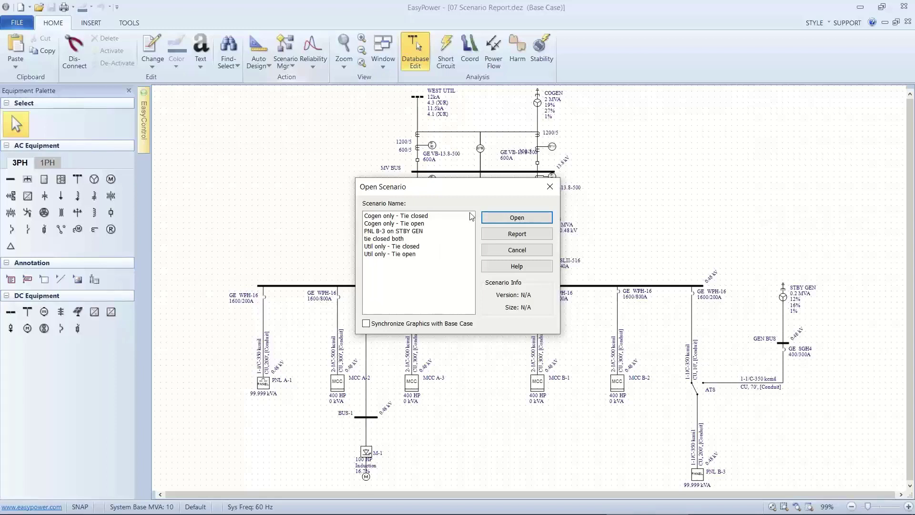
{"action": "left_click_drag", "start_coordinate": [450, 187], "coordinate": [289, 151]}
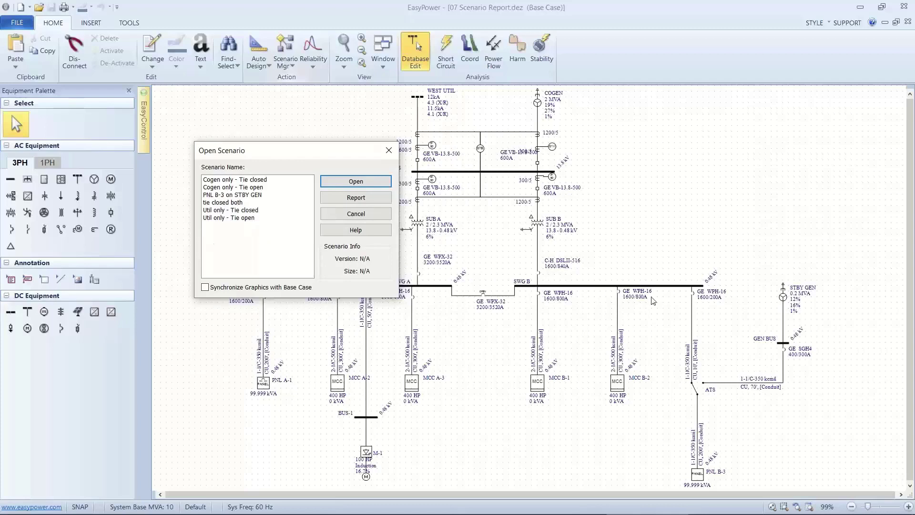